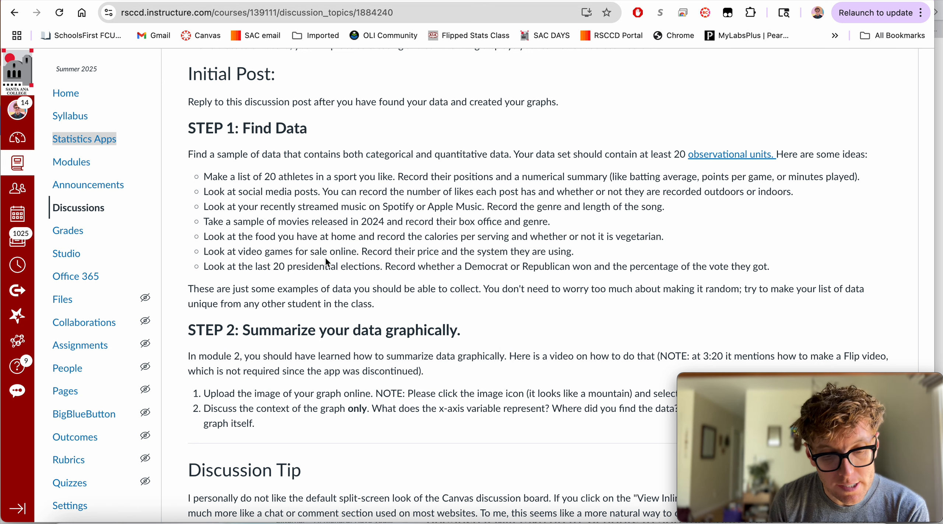
Read the discussion's data-collection and graphing instructions, and examine the workout types and durations in the draft reply's table
scroll(325, 262, "down", 1)
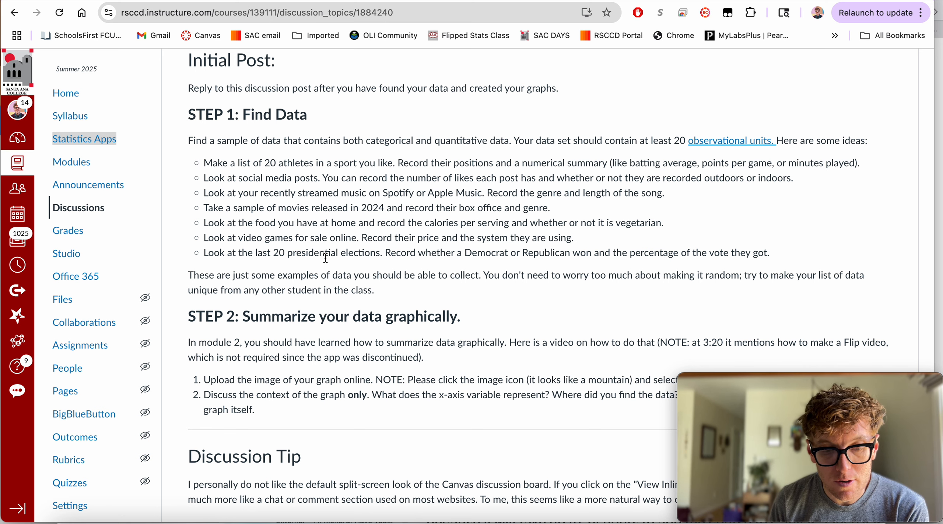
scroll(326, 258, "down", 8)
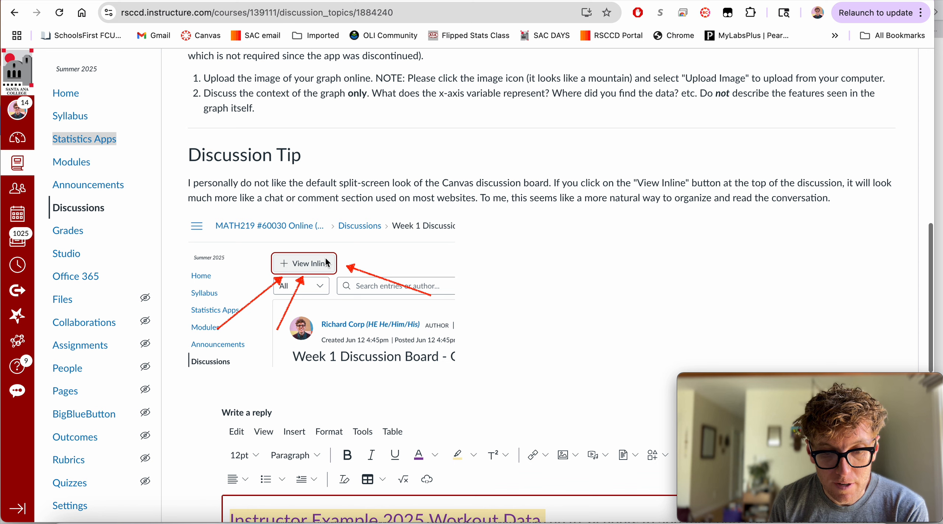
scroll(325, 260, "down", 10)
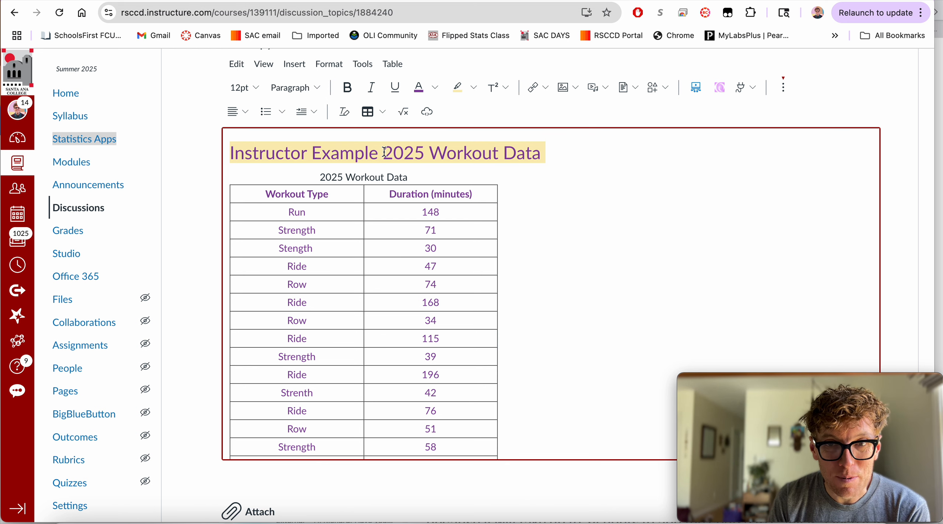
left_click(309, 210)
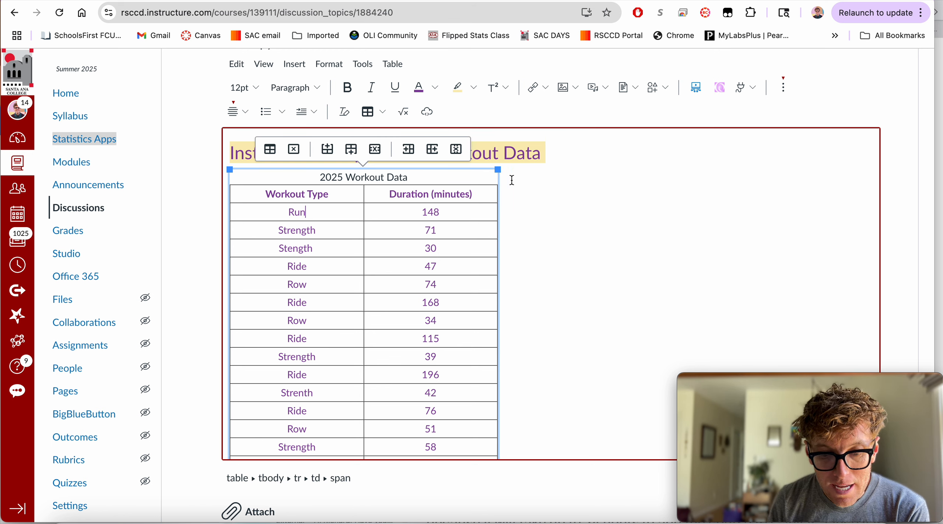
left_click(458, 216)
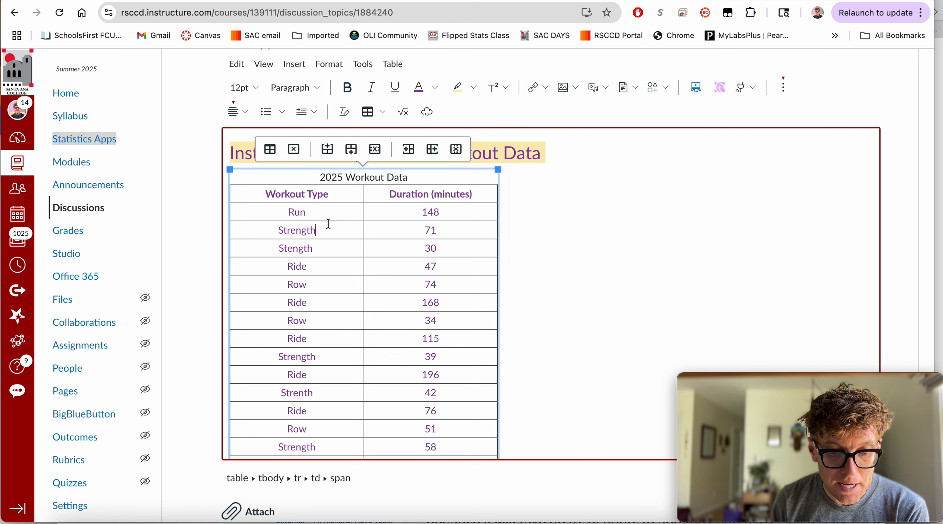
left_click(319, 212)
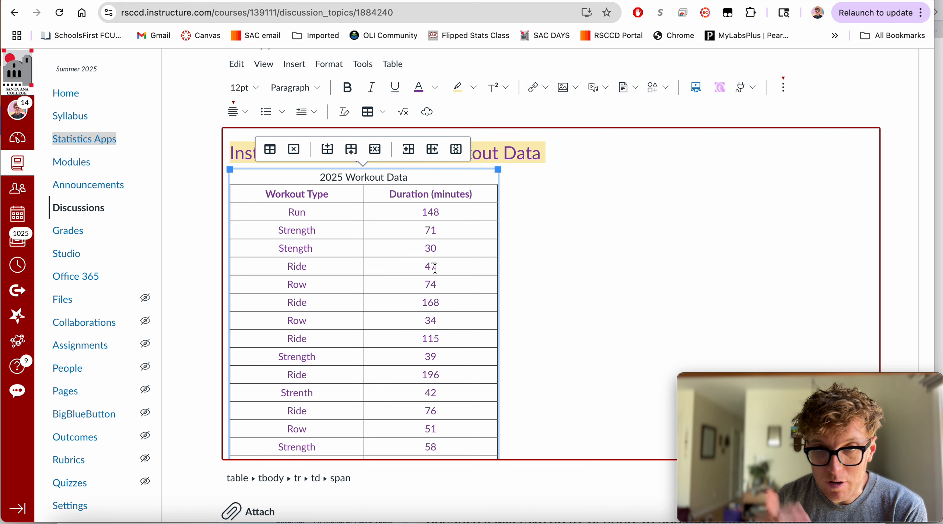
scroll(435, 269, "down", 1)
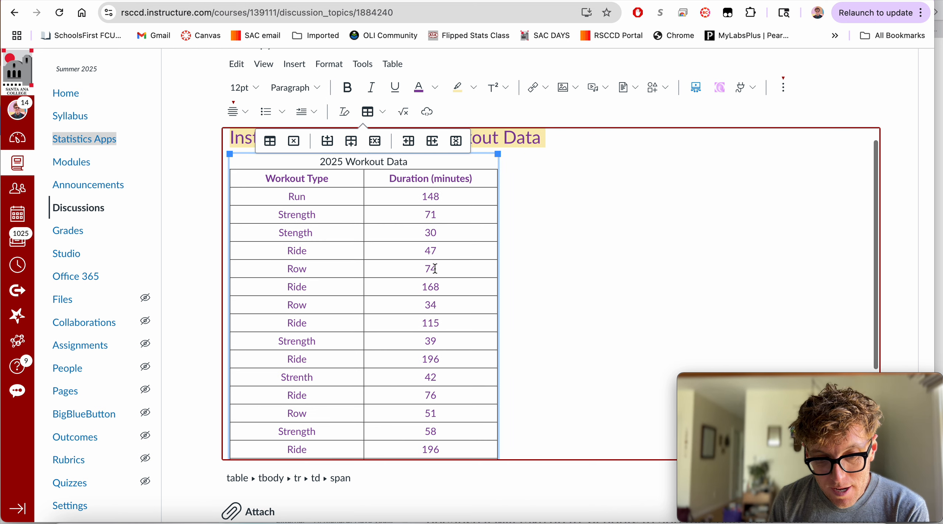
scroll(435, 268, "down", 1)
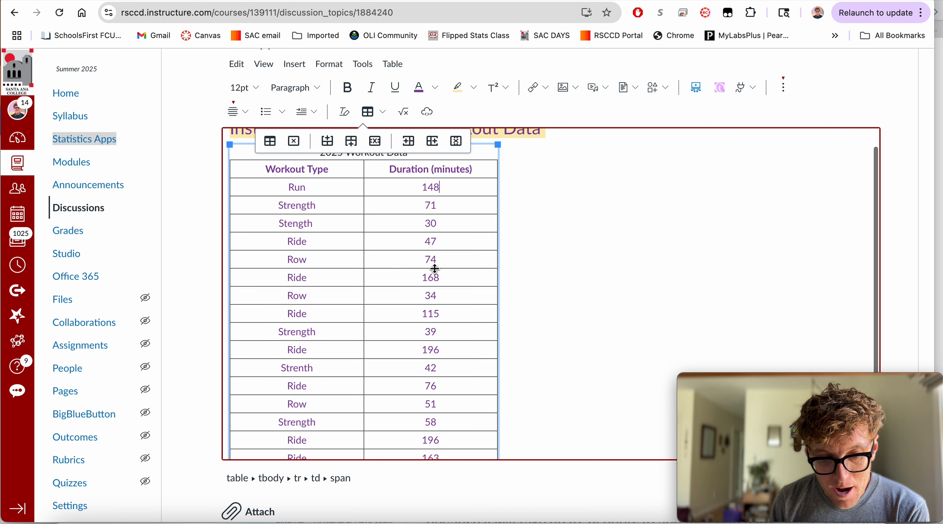
left_click(321, 221)
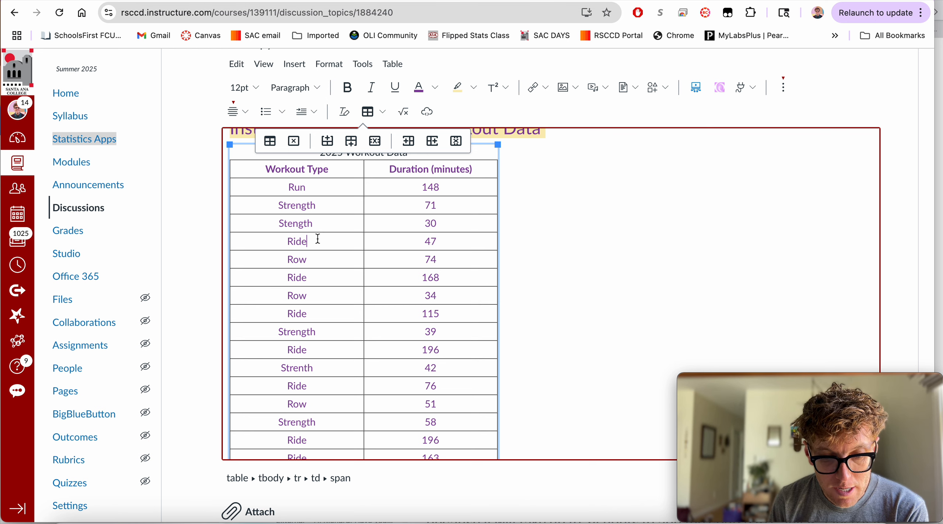
left_click(312, 281)
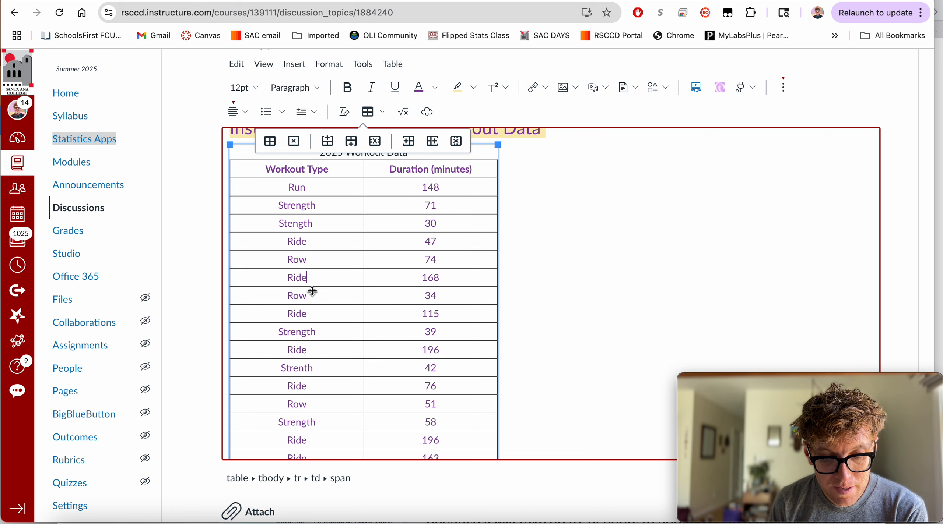
scroll(312, 291, "down", 3)
scroll(365, 272, "up", 1)
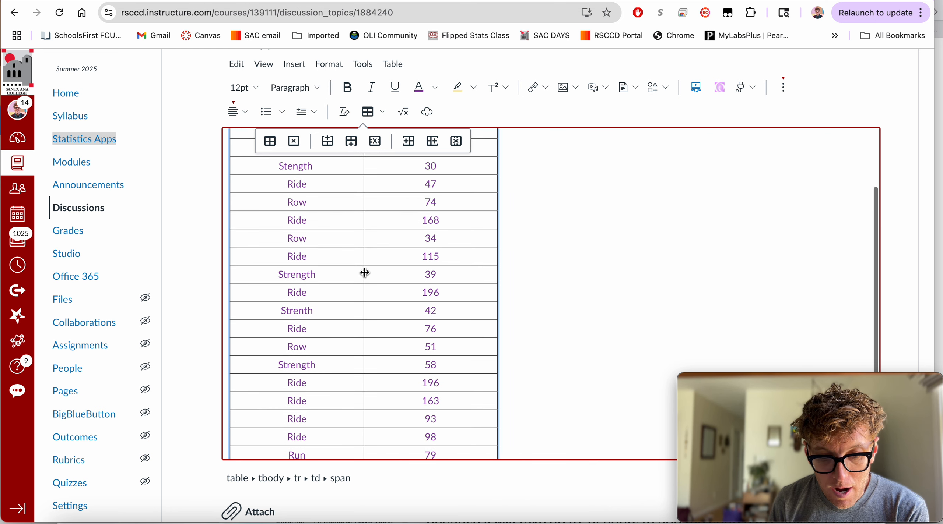
scroll(458, 267, "down", 1)
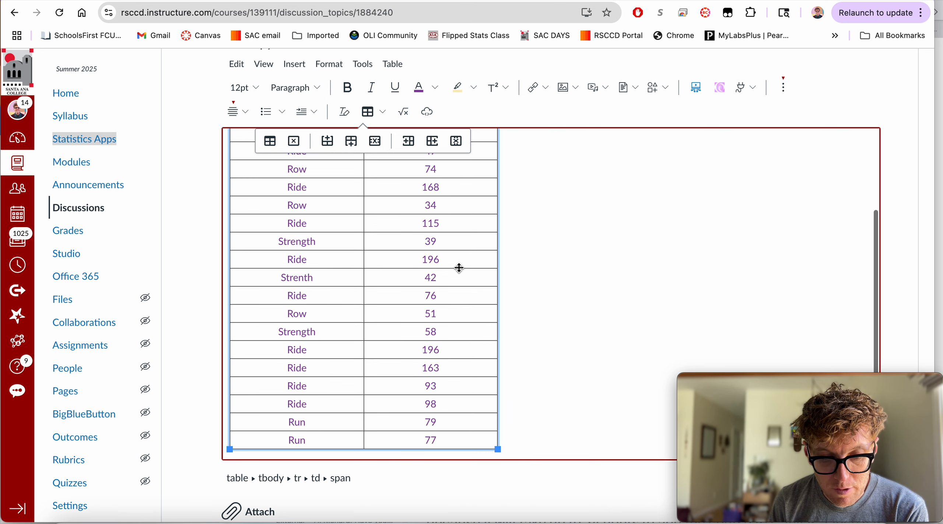
left_click(360, 277)
scroll(361, 276, "down", 1)
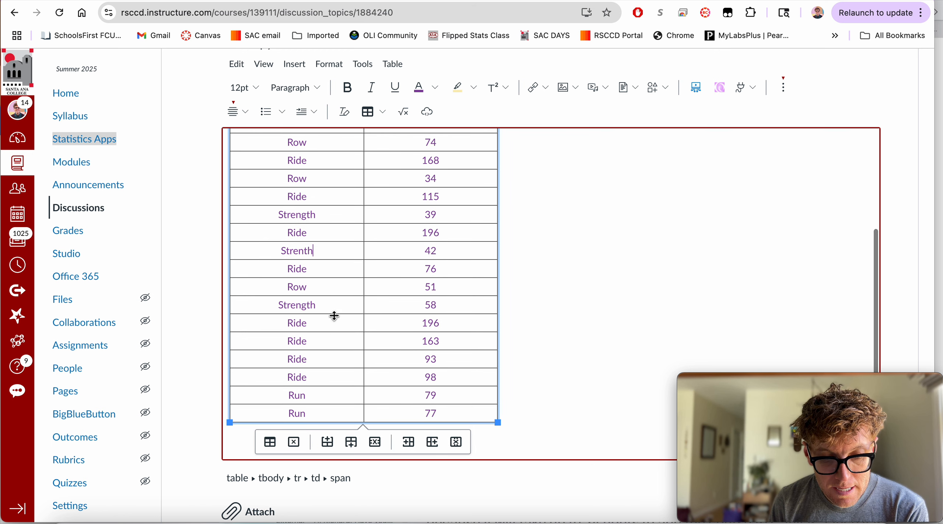
left_click(319, 356)
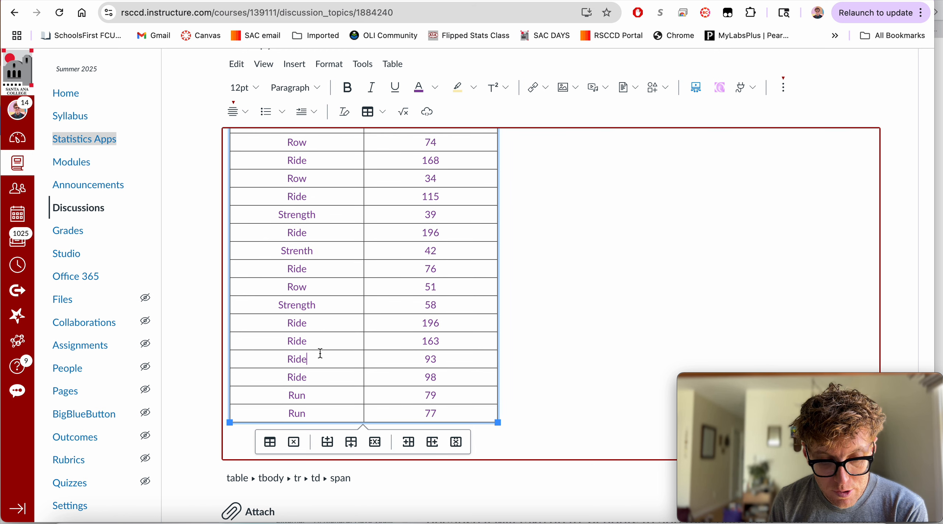
left_click(313, 417)
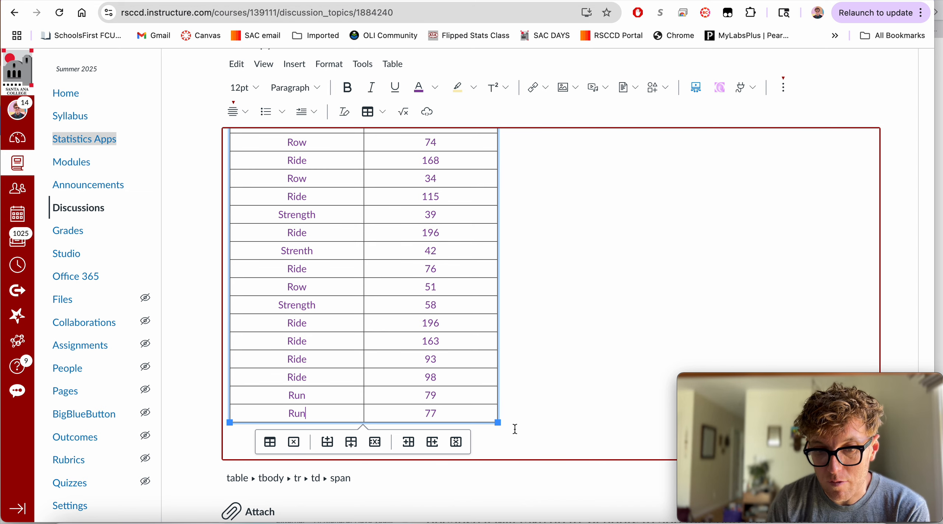
scroll(515, 430, "down", 2)
scroll(507, 401, "up", 5)
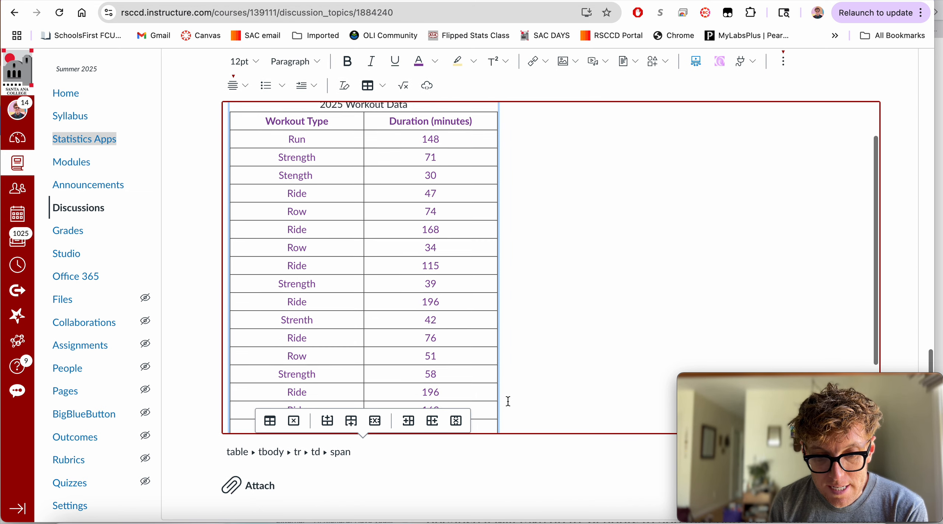
scroll(508, 402, "up", 5)
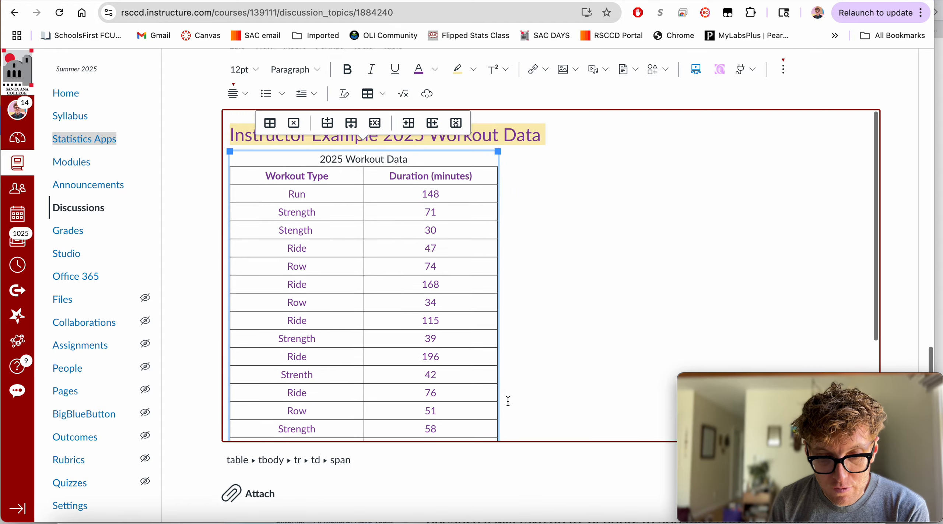
Revisit the discussion instructions and inspect the reply editor's options for inserting a table
scroll(508, 402, "up", 5)
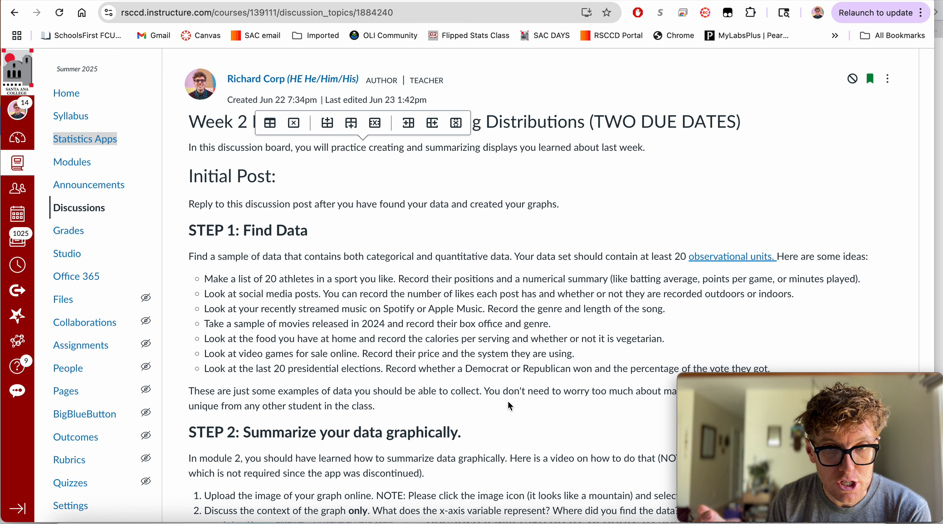
scroll(509, 405, "down", 20)
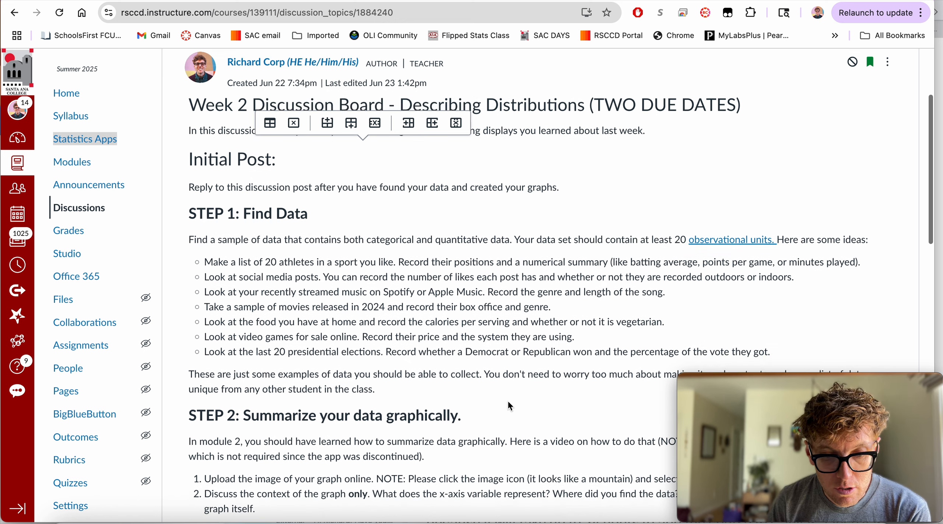
left_click(617, 115)
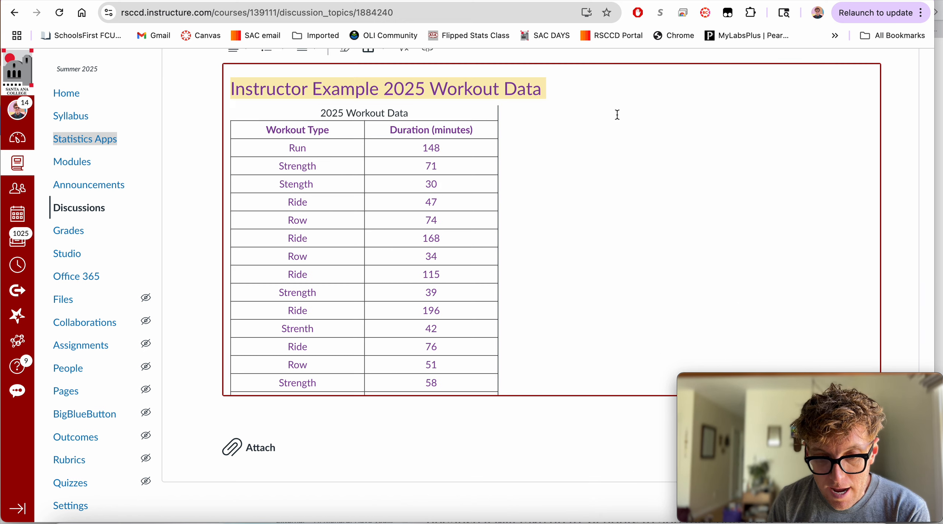
scroll(616, 114, "up", 3)
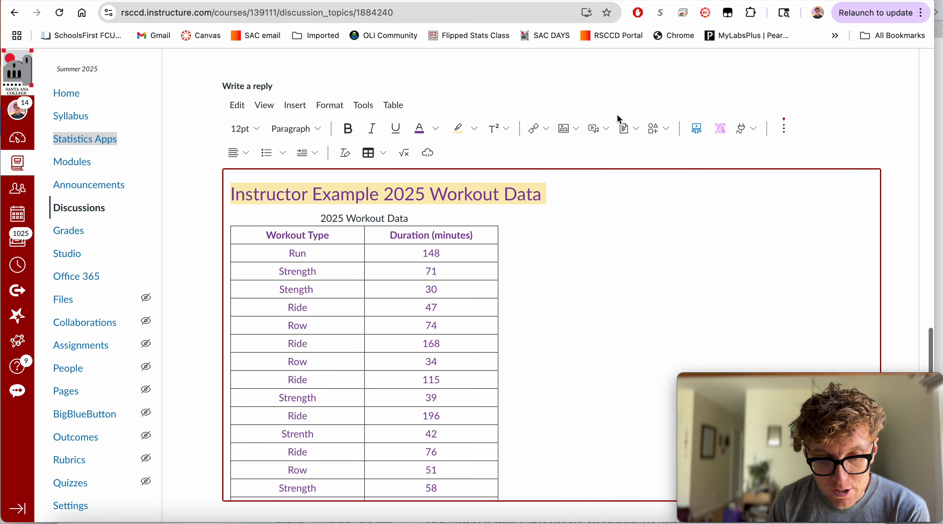
left_click(376, 152)
mouse_move(399, 178)
left_click(296, 106)
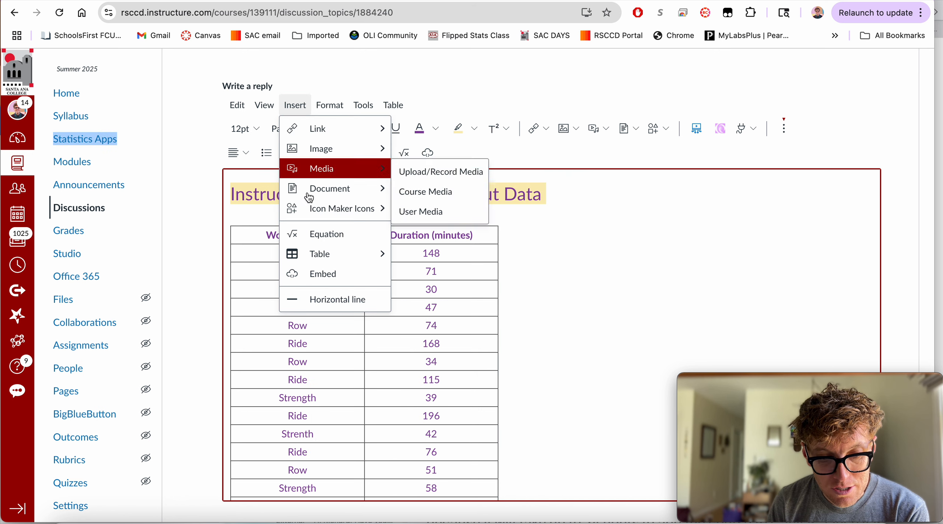
mouse_move(318, 262)
left_click(601, 234)
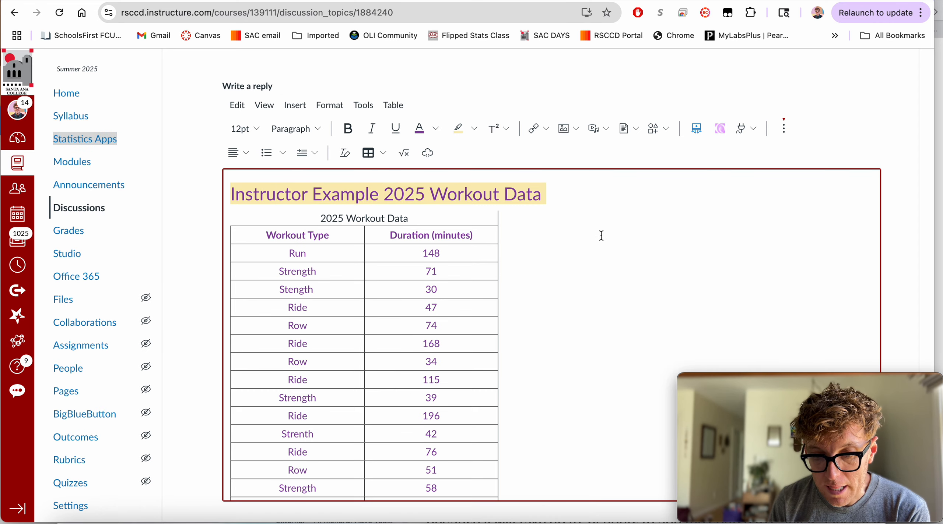
Review the 2025 Workout Data table in the draft reply from its heading to the last row
scroll(601, 236, "down", 4)
scroll(601, 235, "down", 3)
scroll(601, 235, "up", 3)
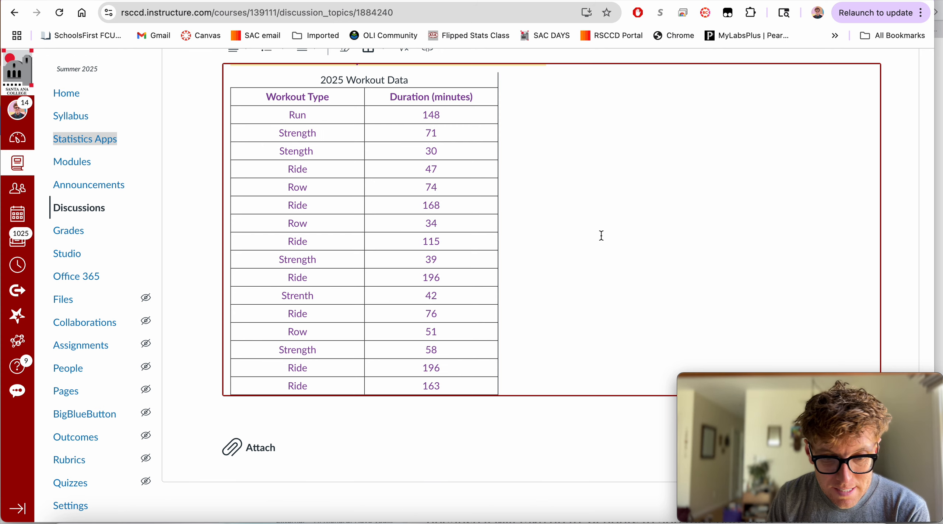
scroll(601, 236, "up", 2)
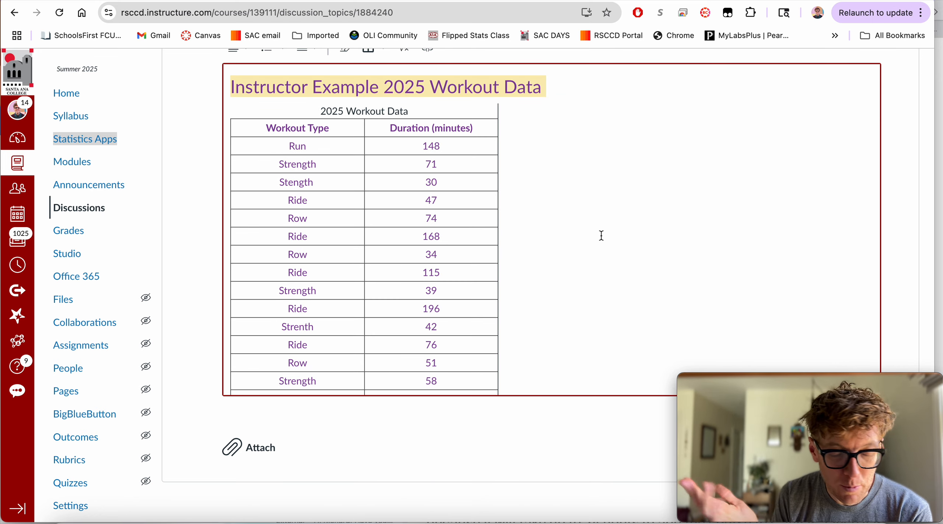
scroll(601, 236, "down", 2)
scroll(601, 235, "down", 7)
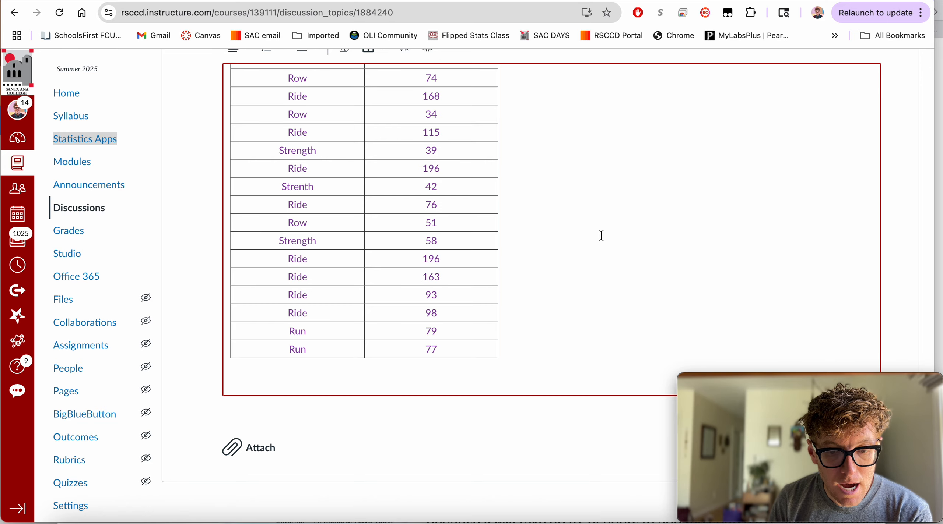
scroll(601, 236, "up", 6)
scroll(354, 167, "down", 2)
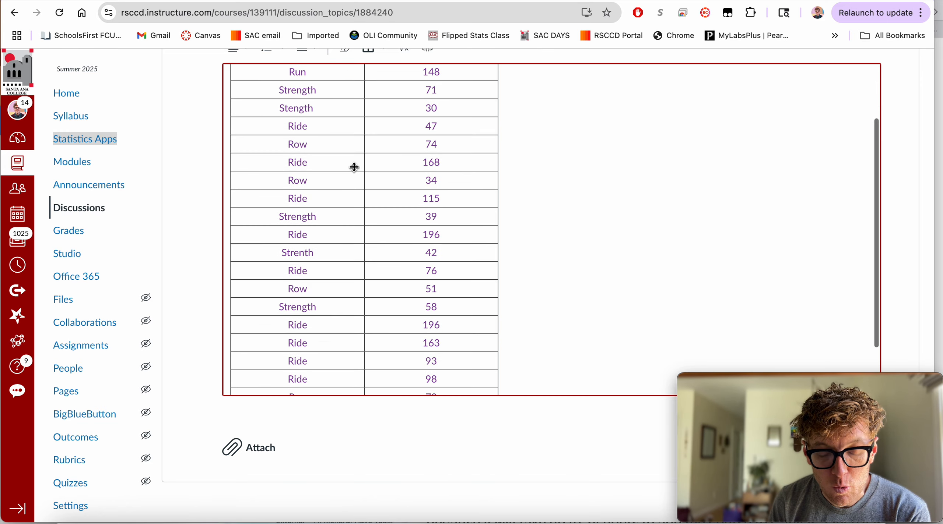
scroll(354, 166, "down", 3)
scroll(353, 167, "up", 5)
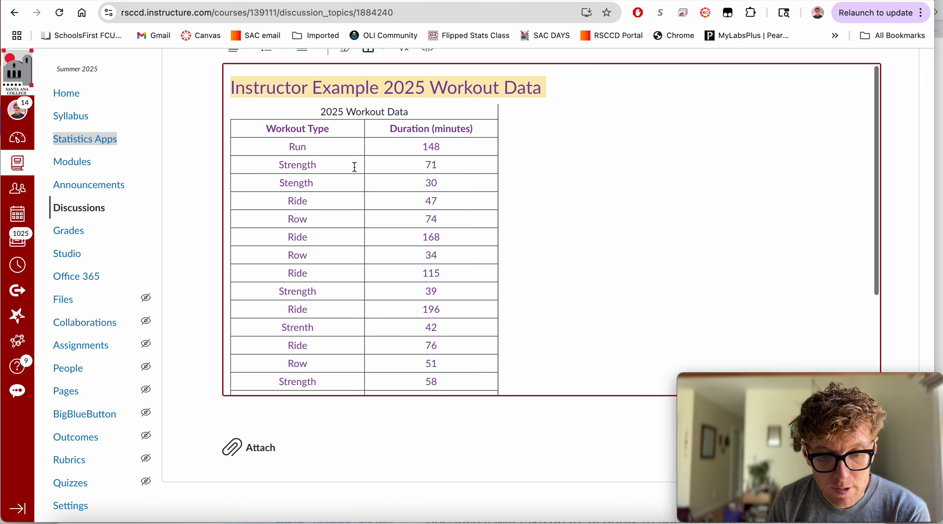
scroll(354, 167, "down", 3)
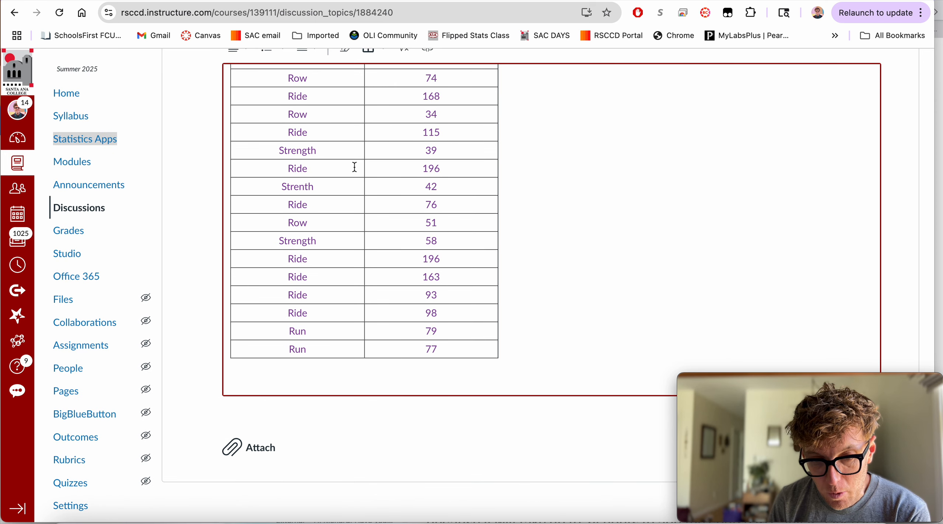
scroll(353, 167, "up", 2)
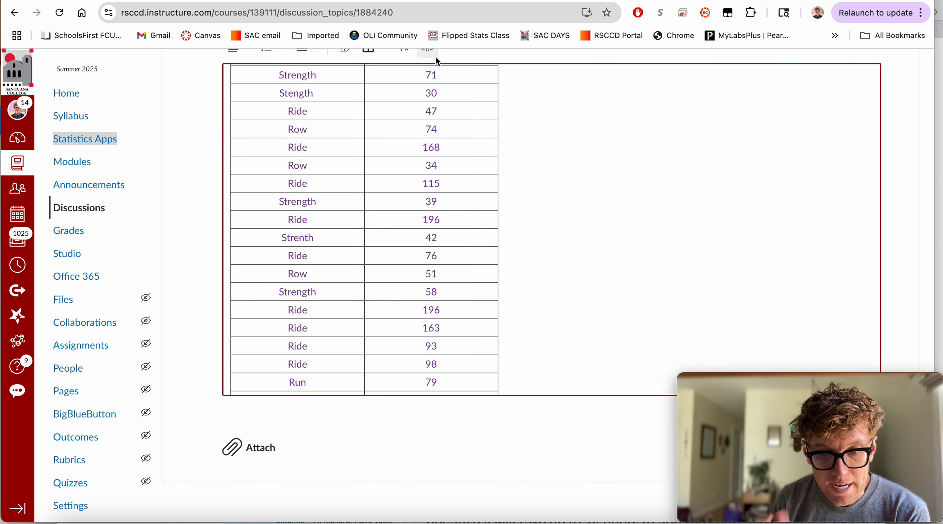
Open the One Categorical app from the course's Statistics Apps in a separate tab and set its data entry to Individual Observations
right_click(84, 148)
left_click(117, 150)
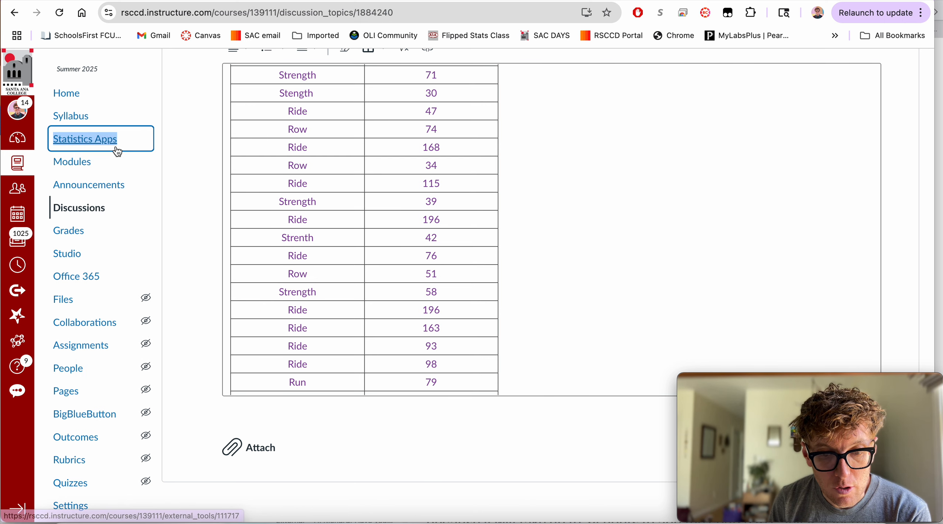
left_click(430, 1)
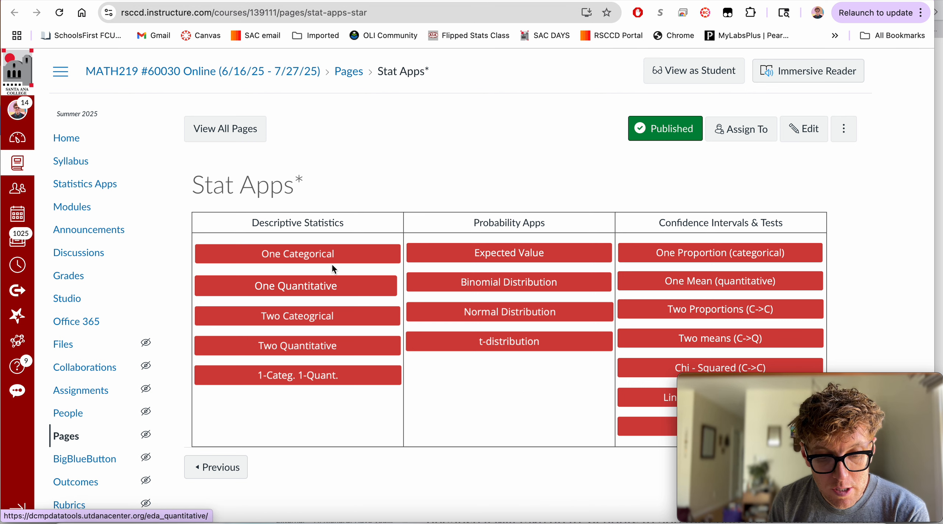
left_click(313, 256)
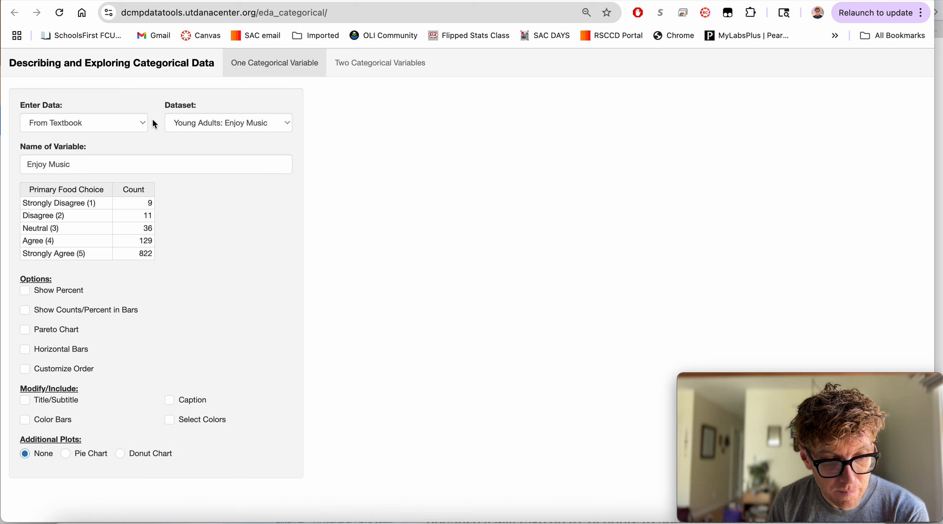
left_click(129, 128)
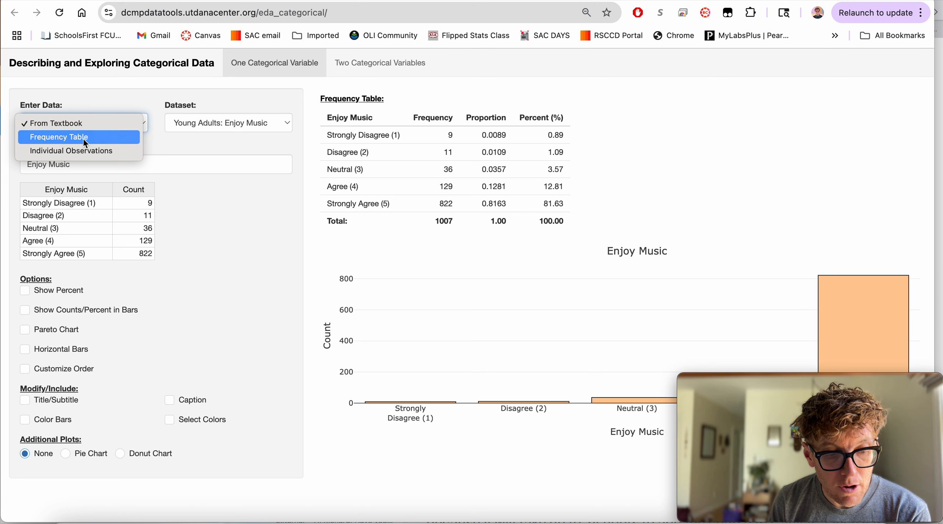
left_click(84, 151)
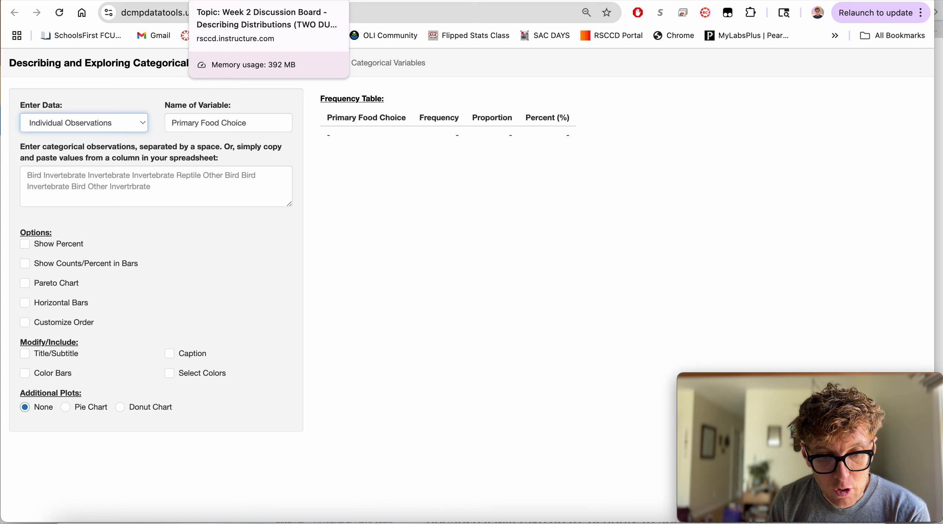
Copy all the Workout Type entries, from the first Run to the last row, from the draft reply's table
left_click(268, 1)
scroll(305, 144, "up", 2)
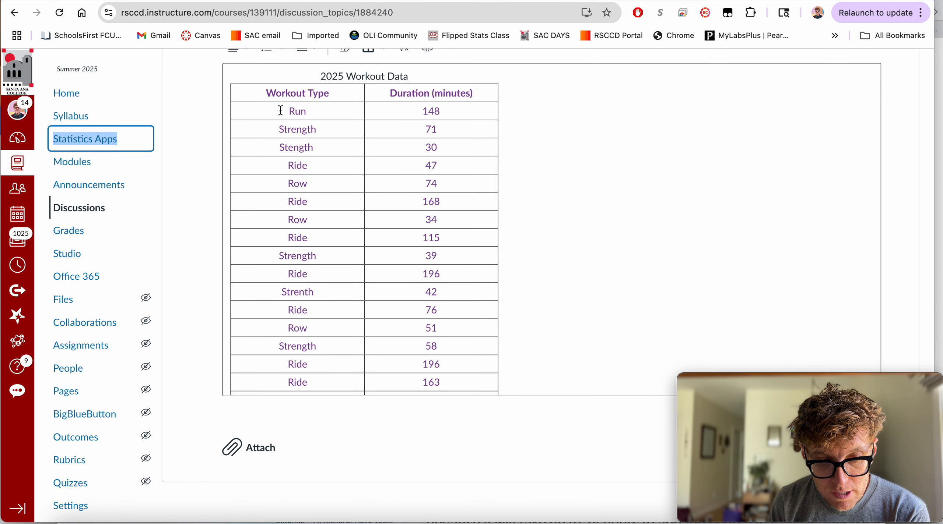
left_click_drag(298, 109, 314, 357)
key("super+c")
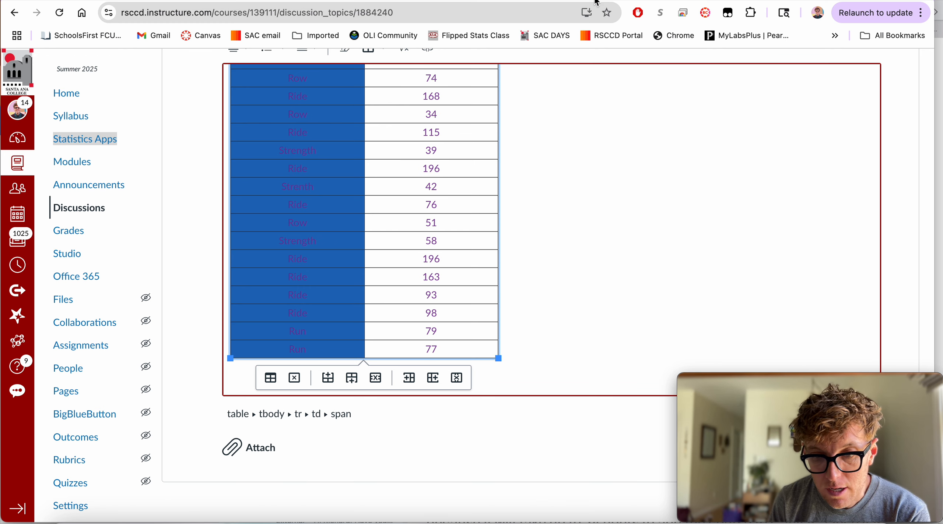
Try to paste the copied workout types straight into the One Categorical app's observations box
key("ctrl+Tab")
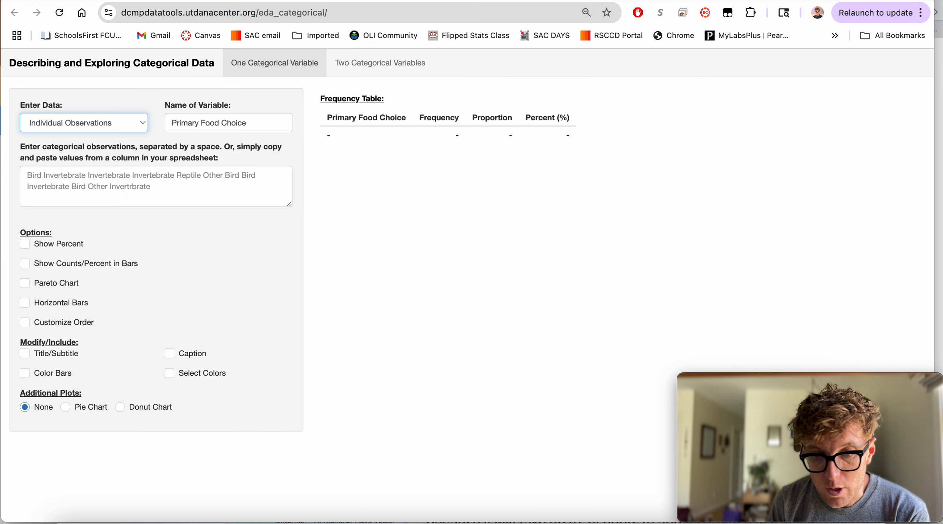
left_click(53, 180)
type("2025 Workout DataRunStrengthStength RideRowRideRowRideStrengthRideStrenthRideRowStrengthRideRideRideRideRunRun")
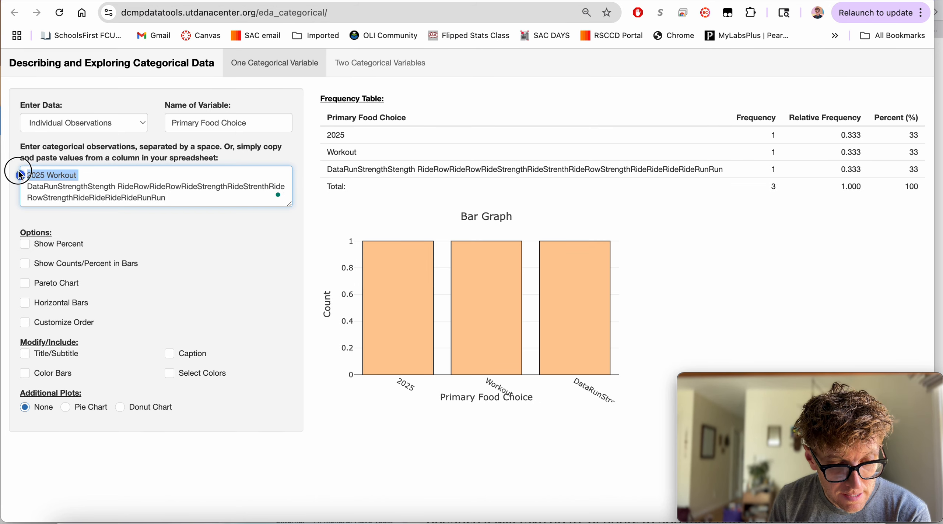
Remove the "2025 Workout Data" heading text from the start of the pasted observations
left_click_drag(115, 187, 44, 174)
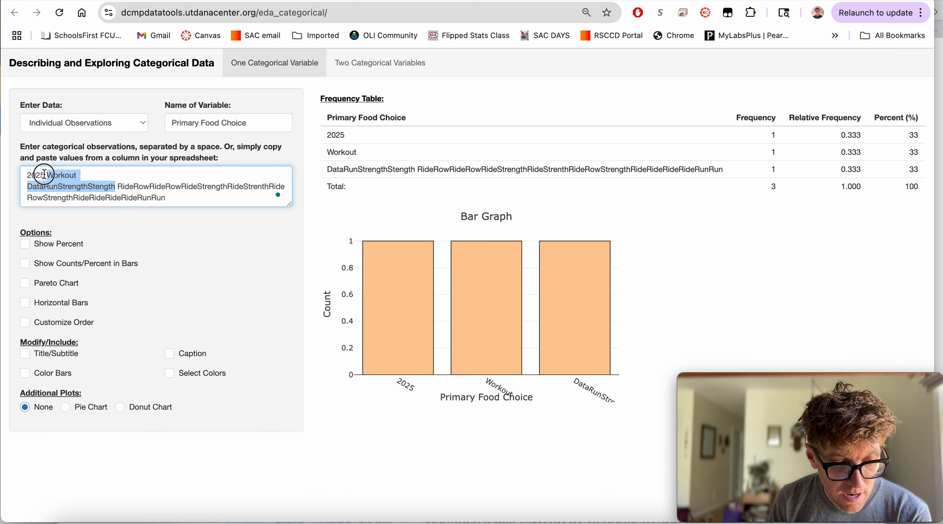
left_click(86, 176)
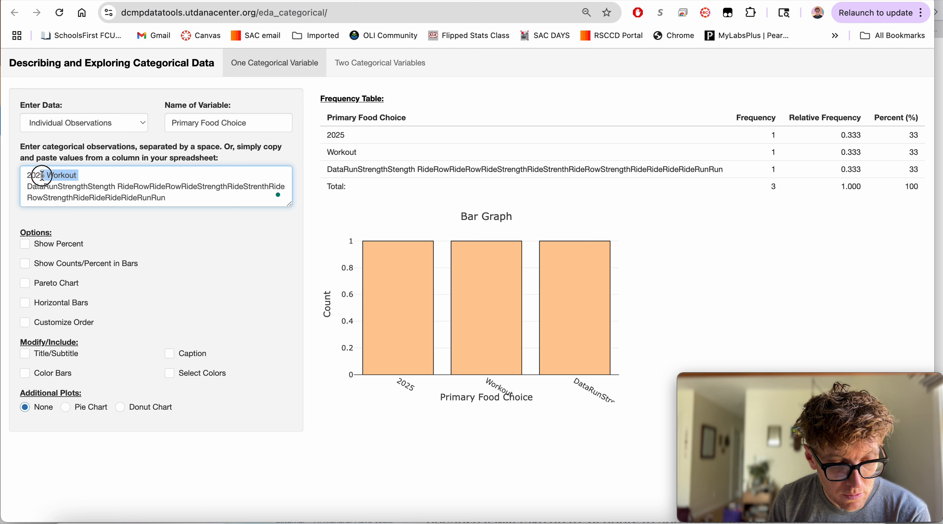
key("BackSpace")
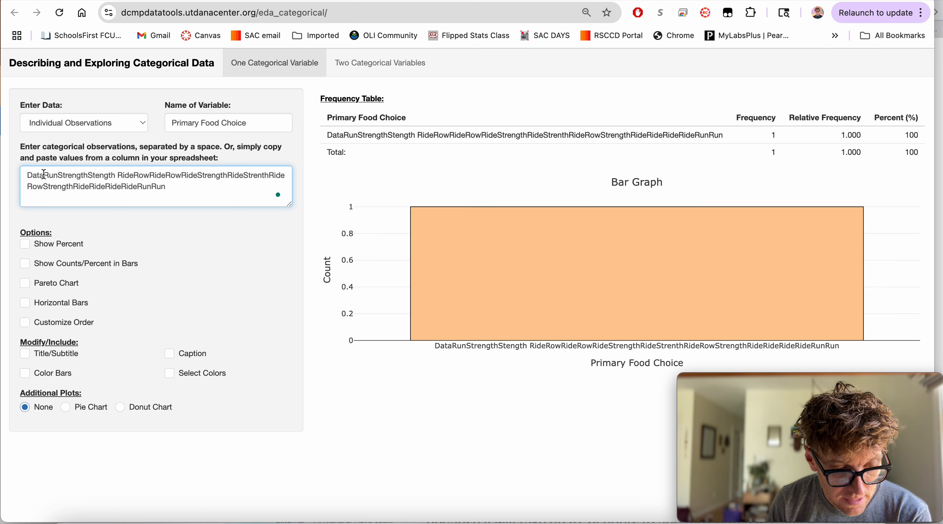
key("Delete")
key("Delete")
key("Delete")
key("Delete")
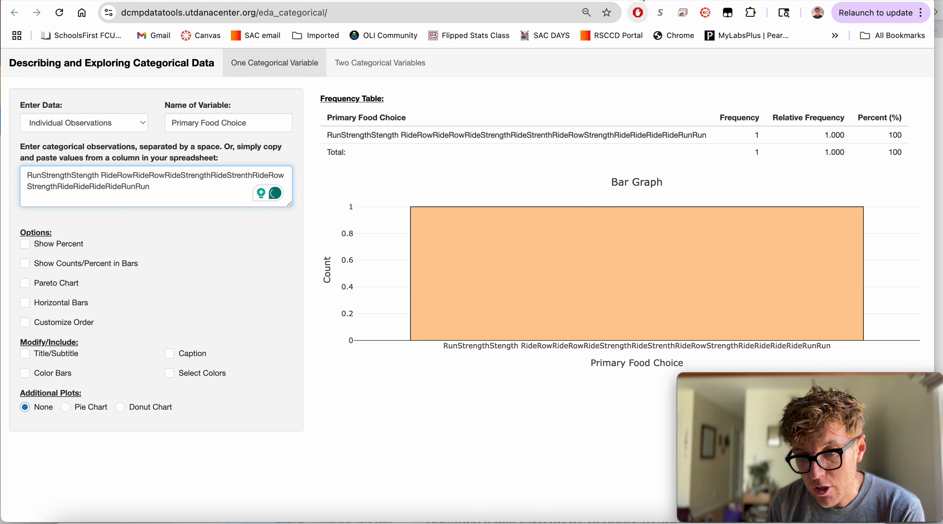
Go to sheets.google.com in the random number tab and open today's Untitled spreadsheet
left_click(642, 1)
left_click(521, 13)
type("she")
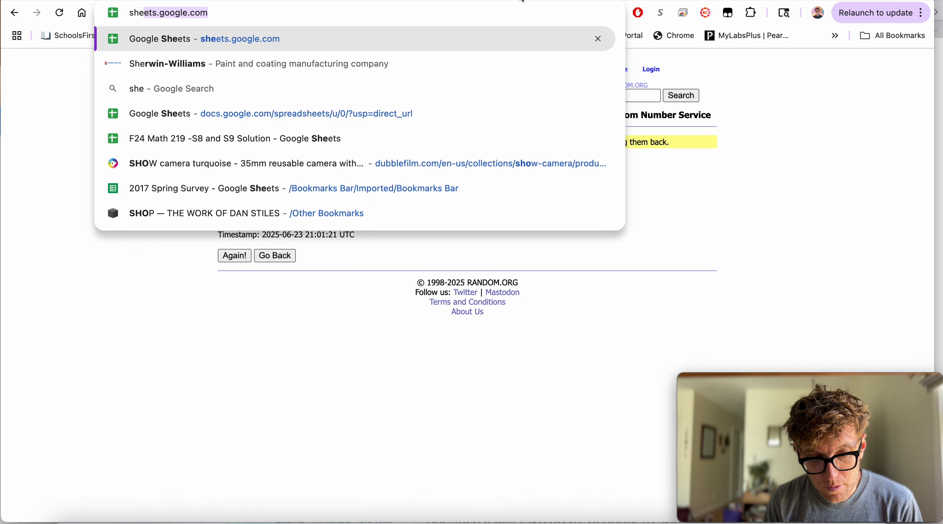
type("ets.google.com")
key("Return")
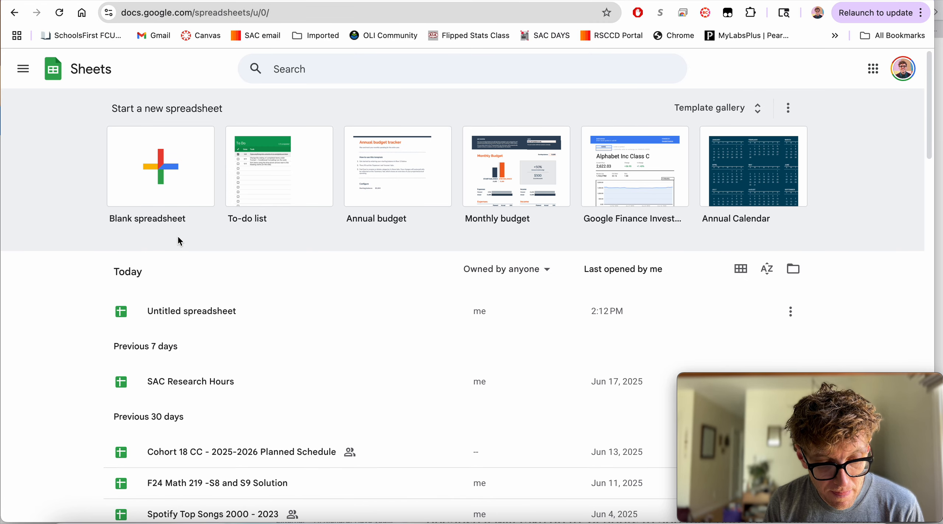
left_click(154, 321)
Clear cells A1:D21 and paste the copied workout types into column A starting at A1
left_click_drag(63, 162, 227, 424)
key("Delete")
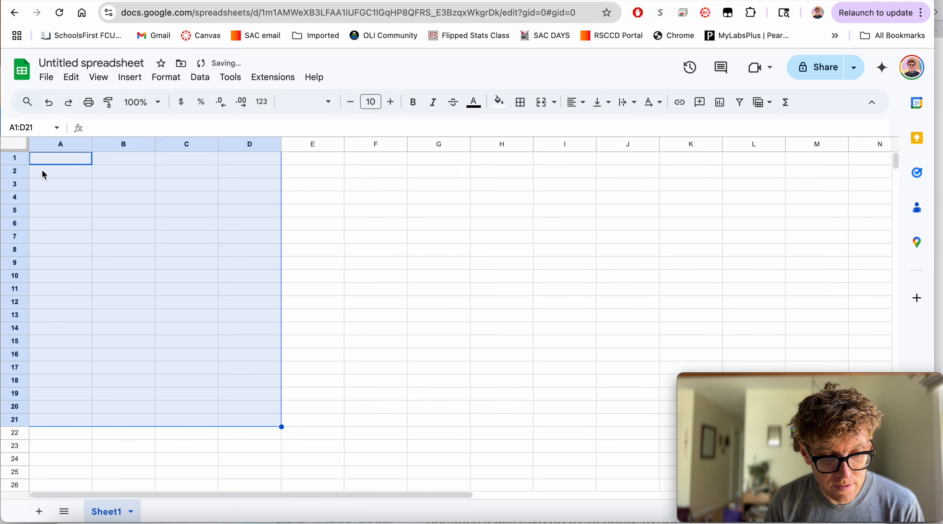
left_click(56, 162)
key("super+v")
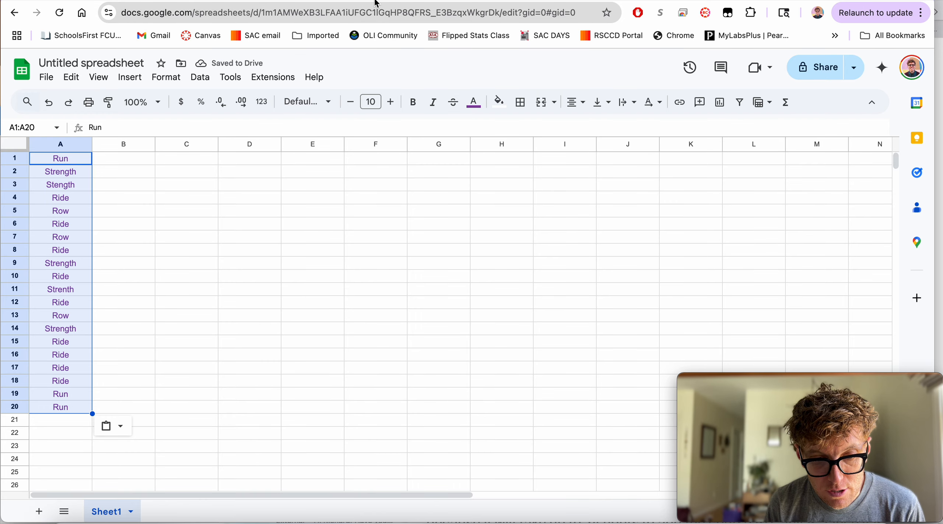
Copy all the Duration (minutes) values from the draft reply's table and paste them into the spreadsheet starting at B1
key("ctrl+shift+Tab")
key("ctrl+shift+Tab")
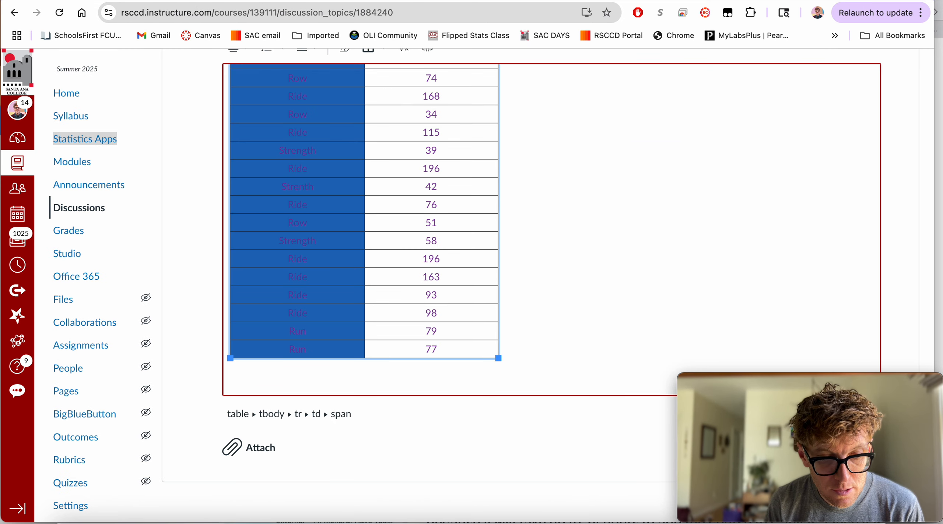
scroll(460, 219, "up", 4)
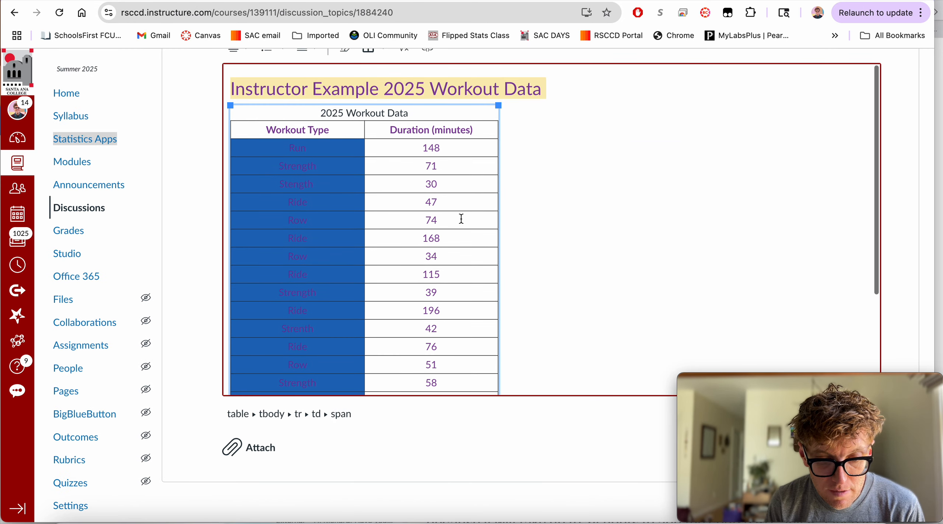
double_click(393, 151)
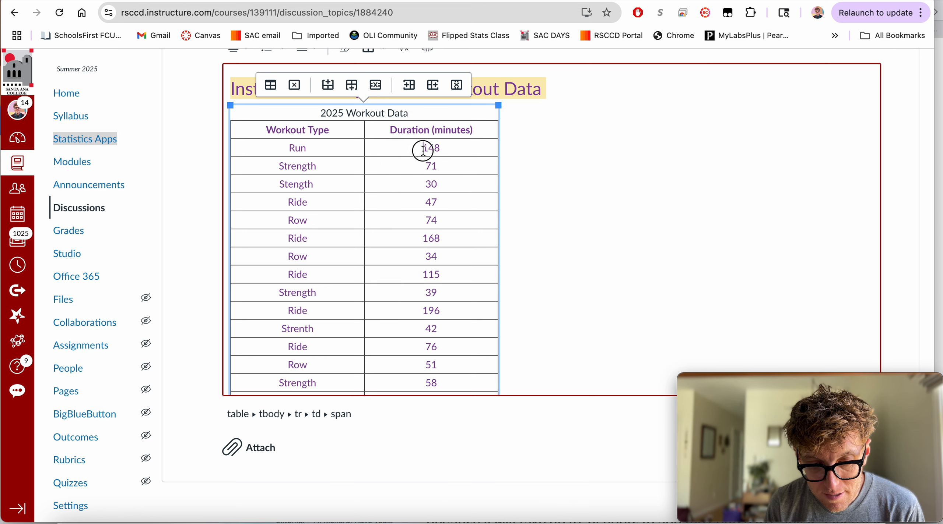
left_click_drag(422, 150, 442, 354)
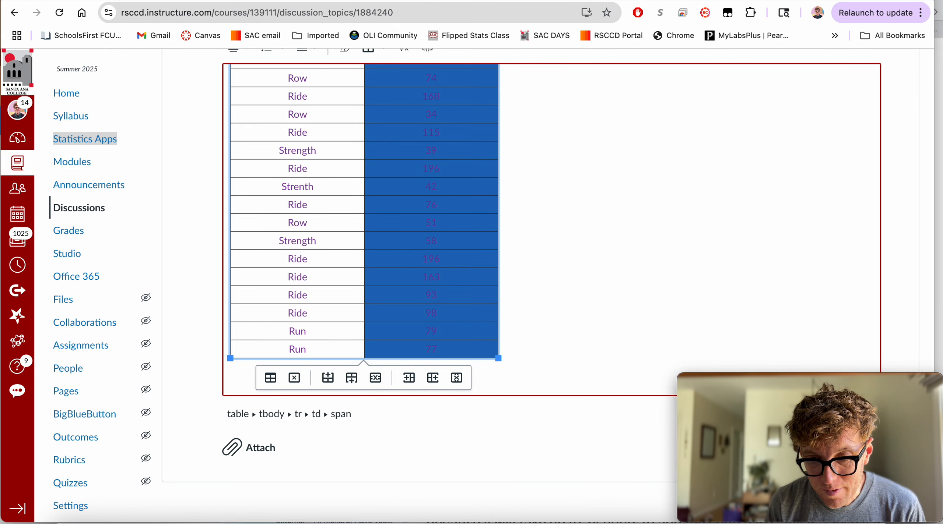
left_click(672, 0)
left_click(125, 161)
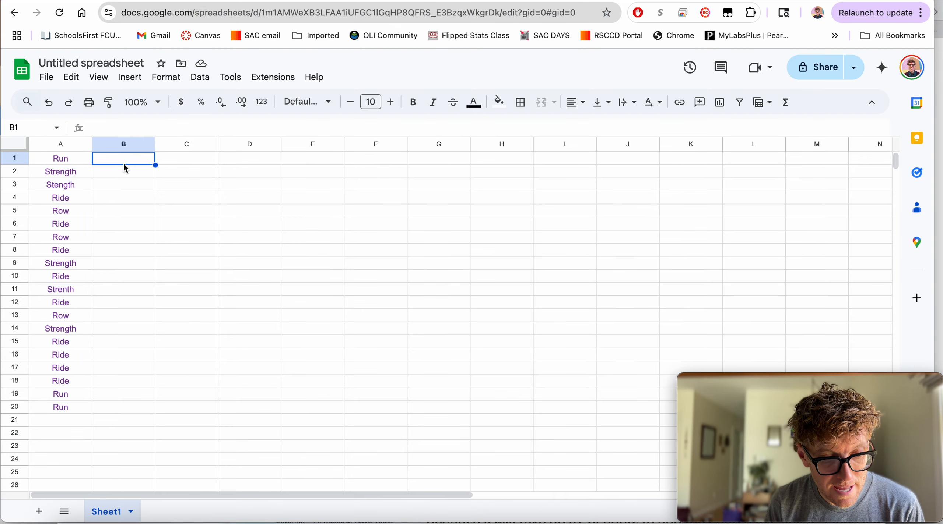
key("ctrl+v")
Replace the One Categorical app's observations with the workout types copied from spreadsheet cells A1:A20, and enlarge the observations box
left_click(53, 162)
left_click(35, 411, "shift")
key("super+c")
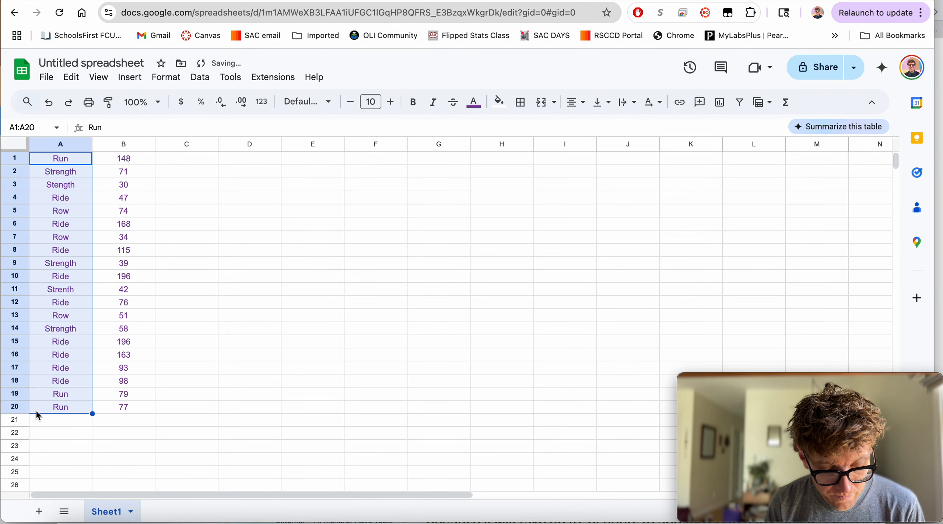
left_click(288, 1)
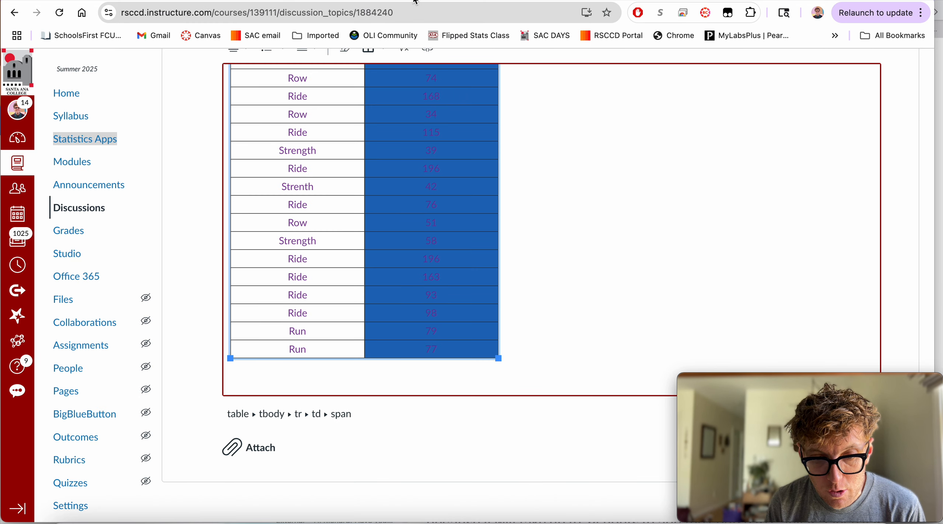
left_click(475, 1)
left_click_drag(161, 181, 2, 158)
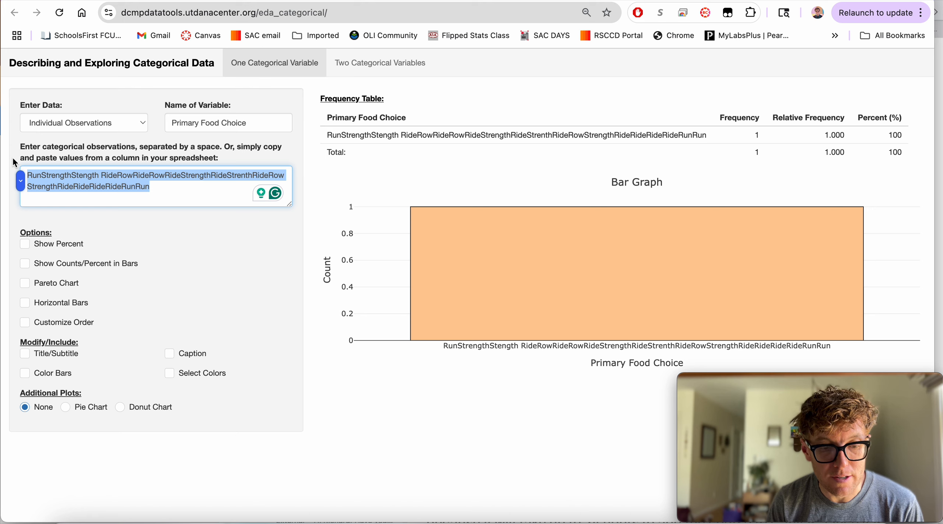
key("super+v")
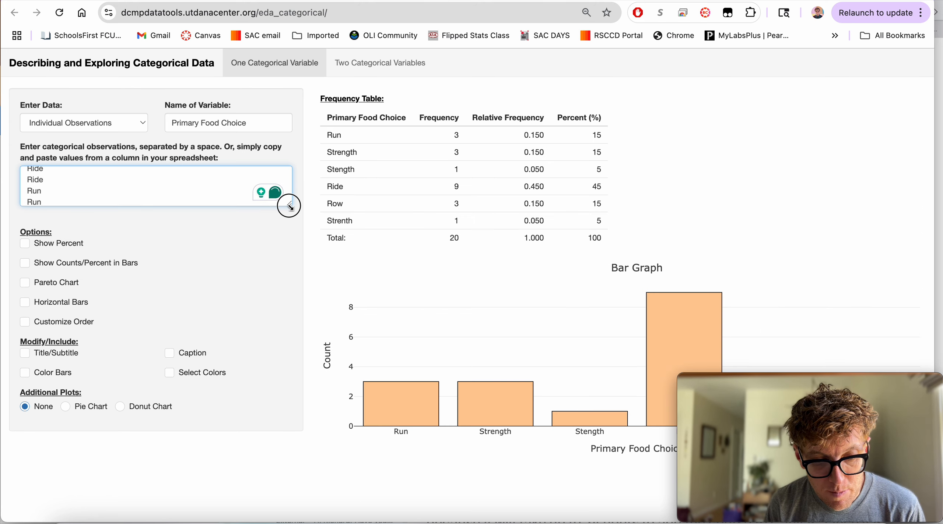
left_click_drag(288, 204, 287, 350)
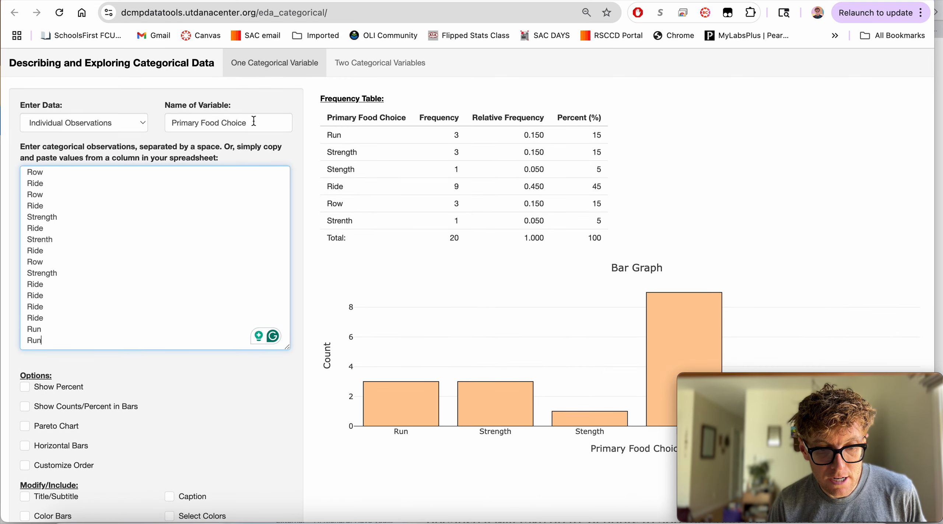
Name the variable "Workout Type"
left_click_drag(252, 123, 148, 127)
type("Workouty")
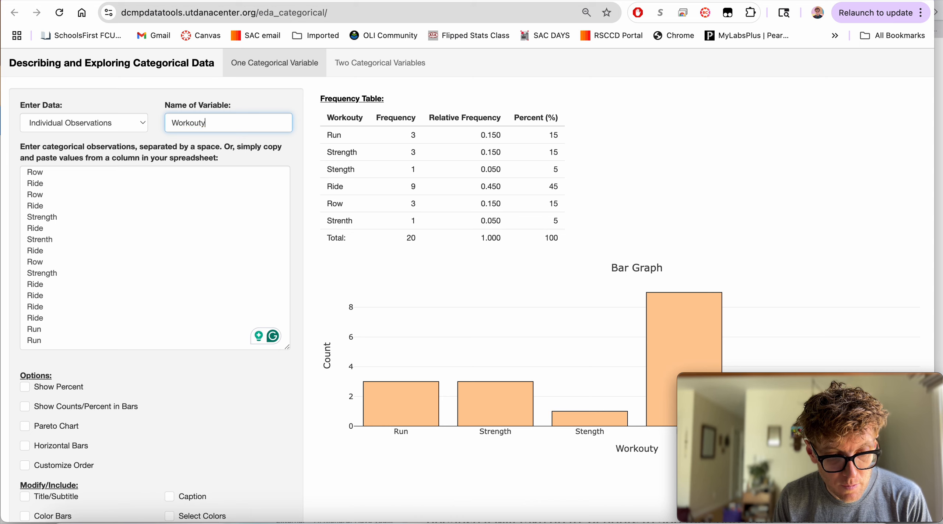
key("BackSpace")
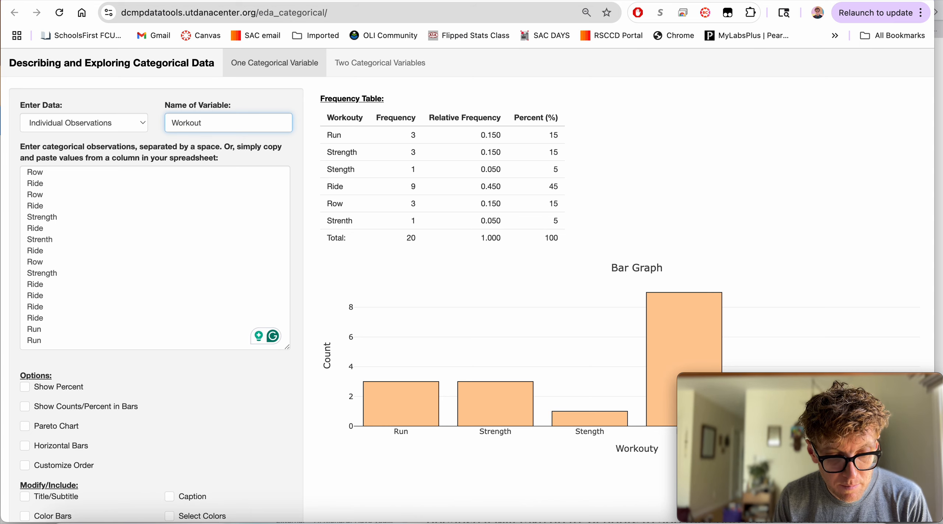
type("Type")
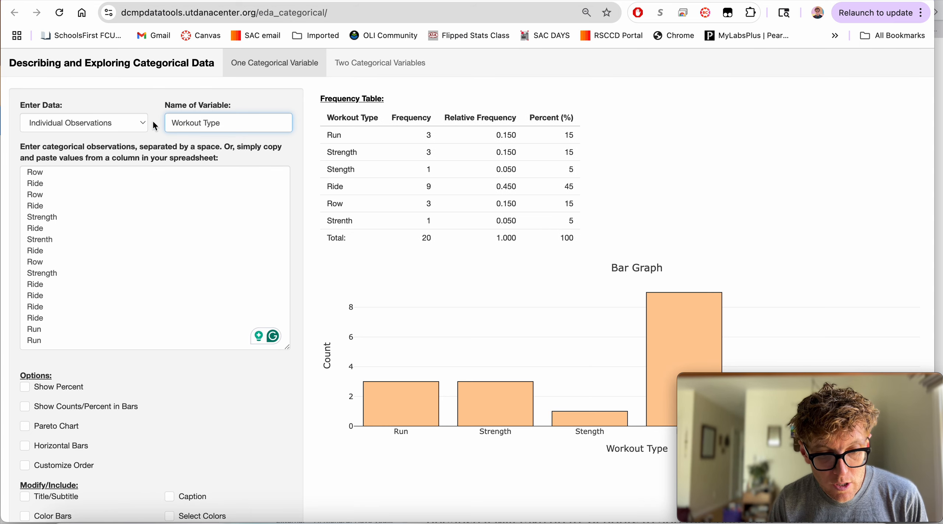
Show percents in the bar graph and add a pie chart as an additional plot
scroll(184, 226, "down", 2)
left_click(24, 323)
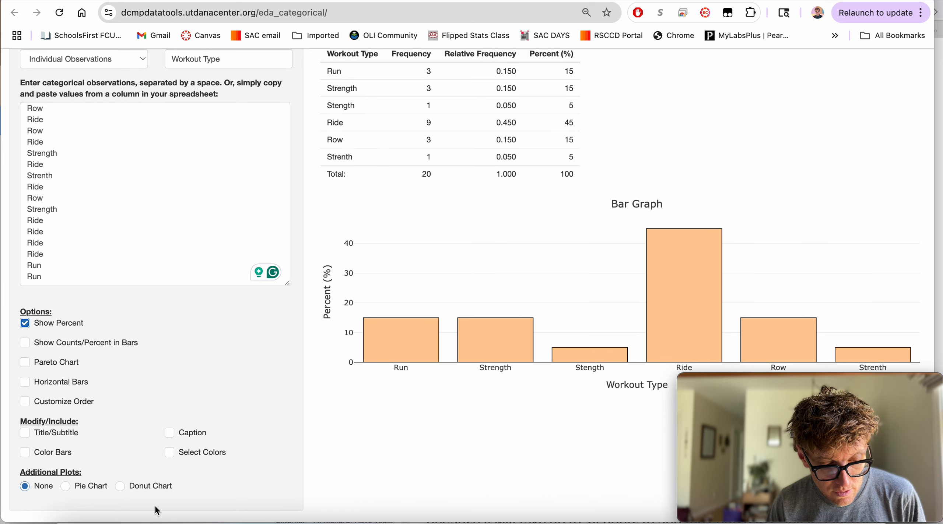
left_click(67, 487)
scroll(481, 376, "down", 4)
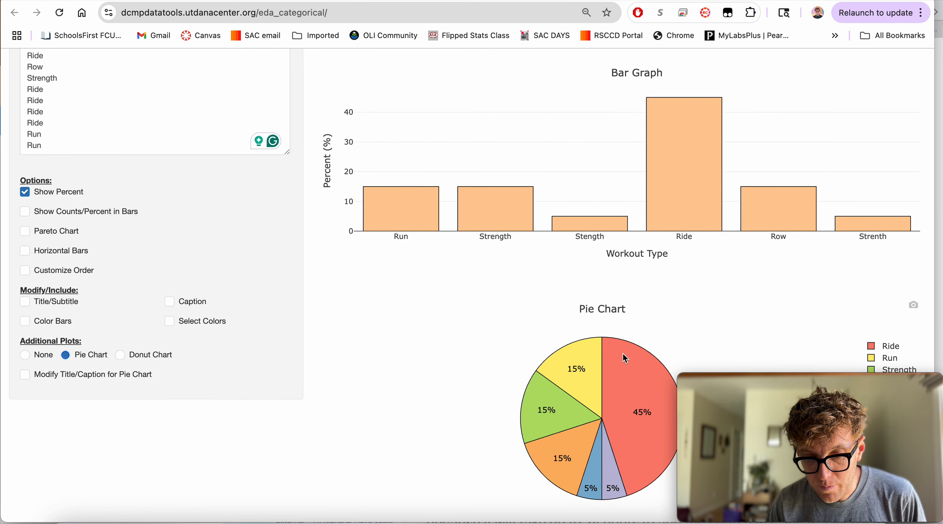
scroll(623, 354, "up", 3)
mouse_move(683, 250)
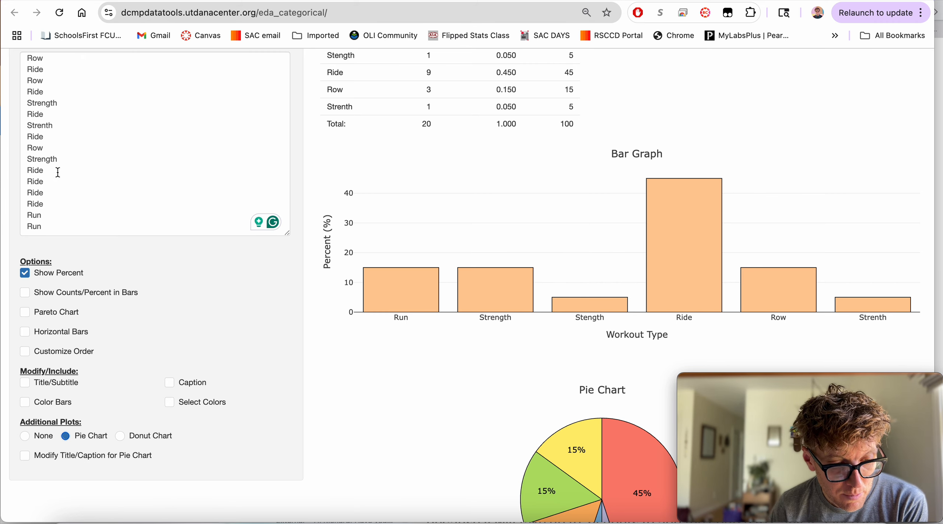
Correct the misspelled observations "Stength" and "Strenth" to "Strength"
scroll(57, 164, "up", 5)
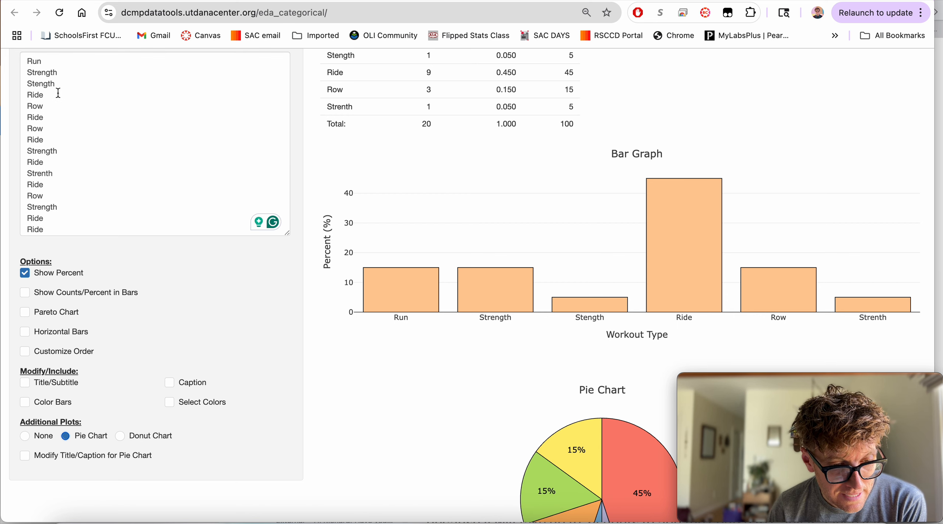
left_click(59, 73)
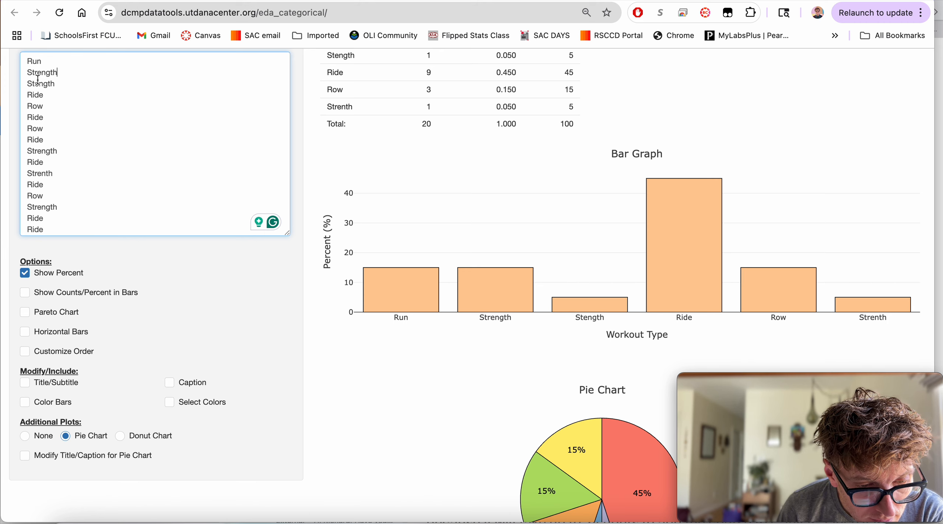
type("r")
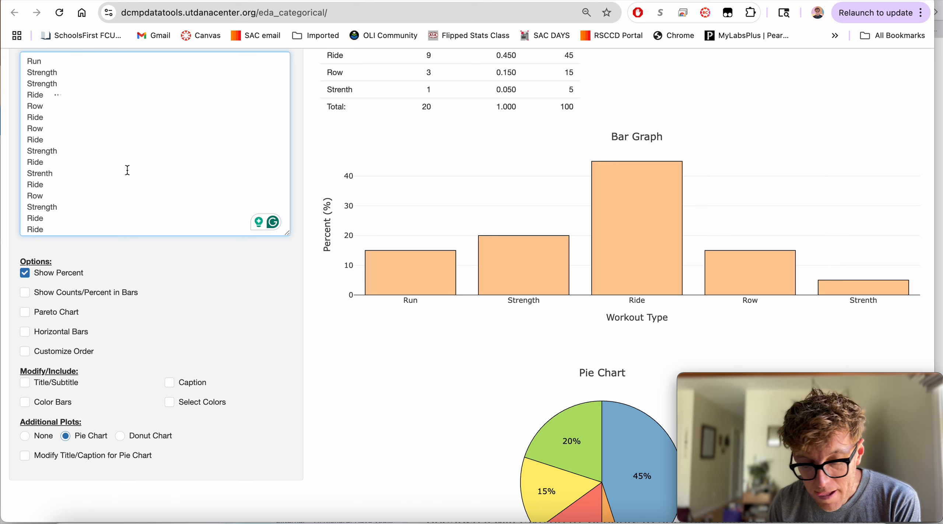
scroll(110, 183, "down", 2)
scroll(111, 182, "down", 1)
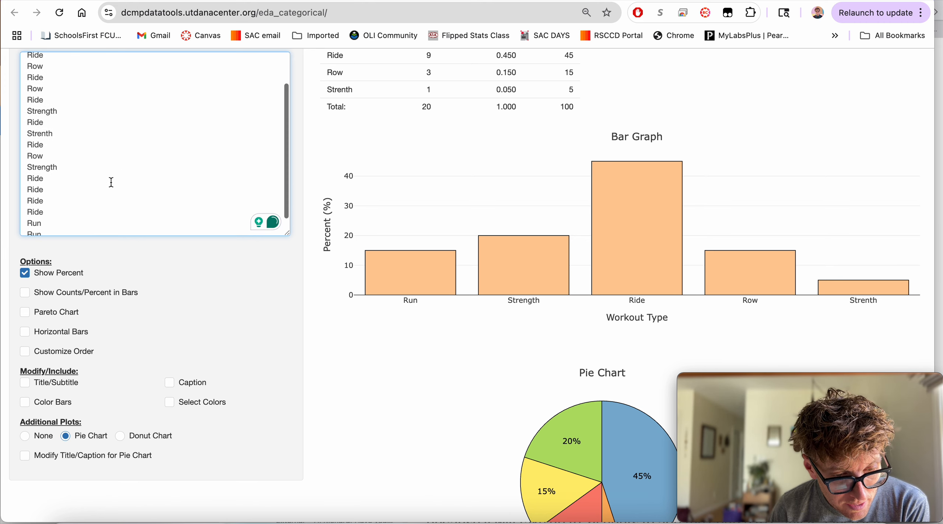
left_click(49, 132)
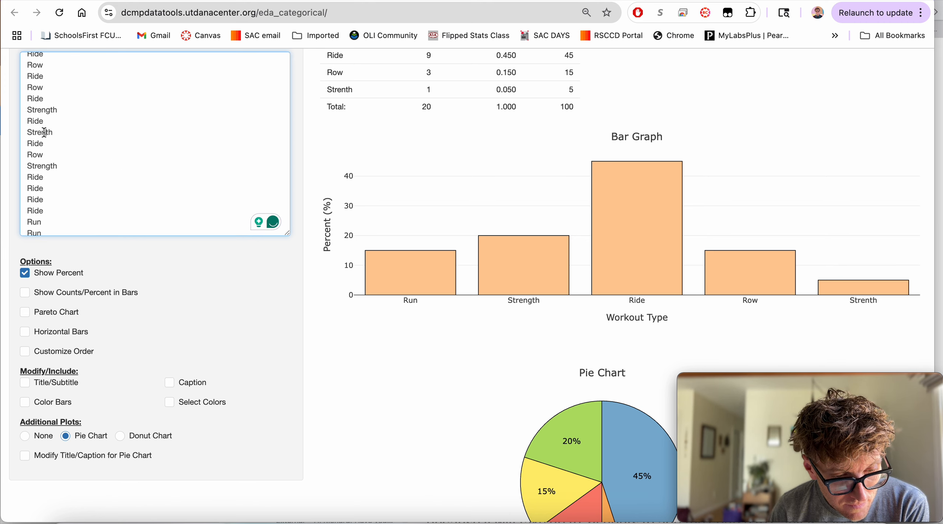
type("g")
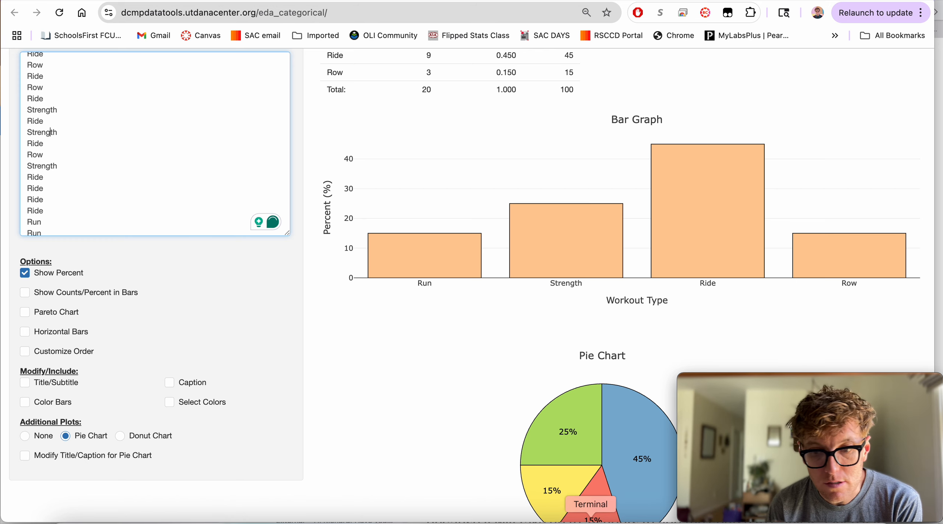
mouse_move(871, 457)
mouse_move(726, 215)
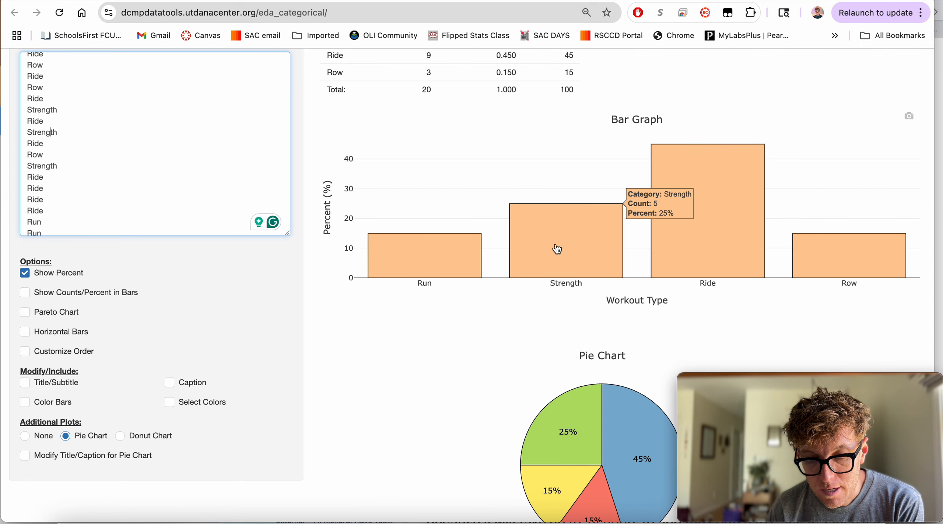
Rename the categorical variable "Workout Type in 2025" and download the pie chart as a PNG image
mouse_move(441, 251)
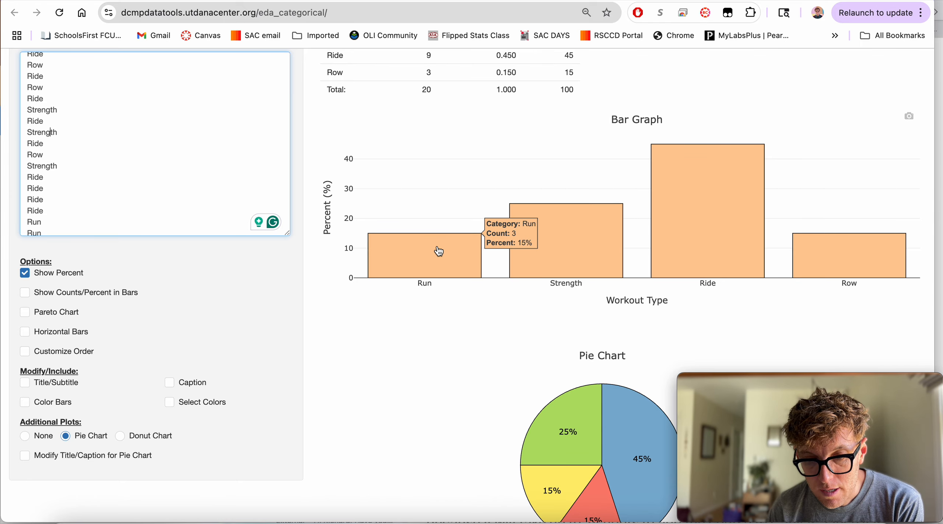
scroll(442, 252, "up", 3)
scroll(438, 251, "down", 5)
scroll(439, 251, "up", 5)
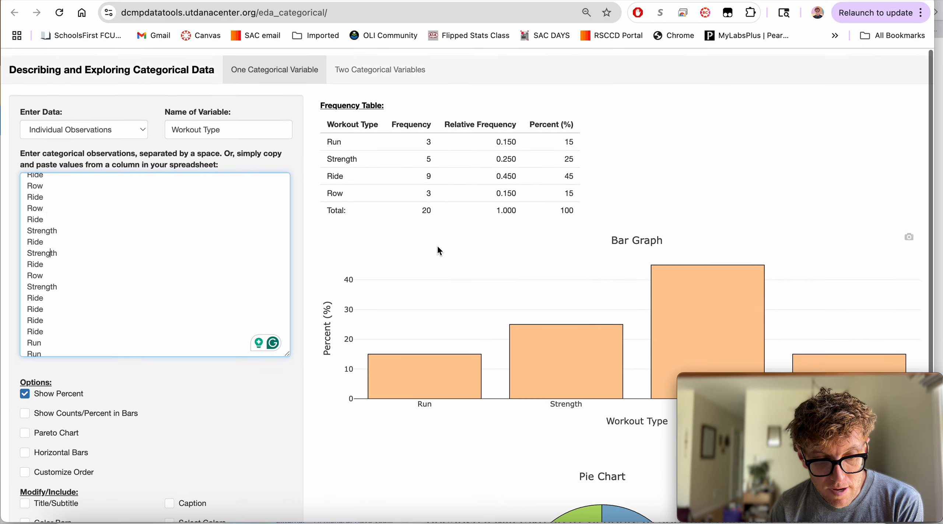
scroll(437, 248, "down", 4)
scroll(423, 246, "up", 4)
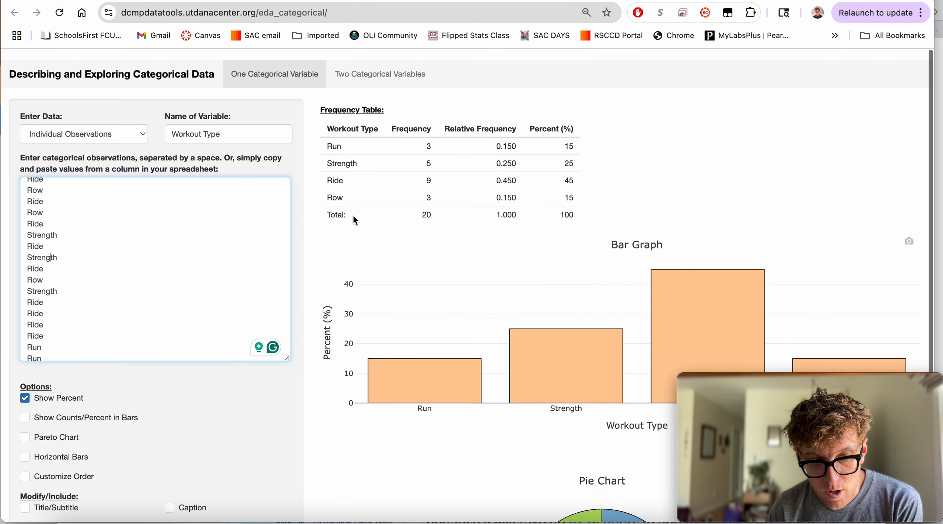
left_click(243, 126)
type("in 2025")
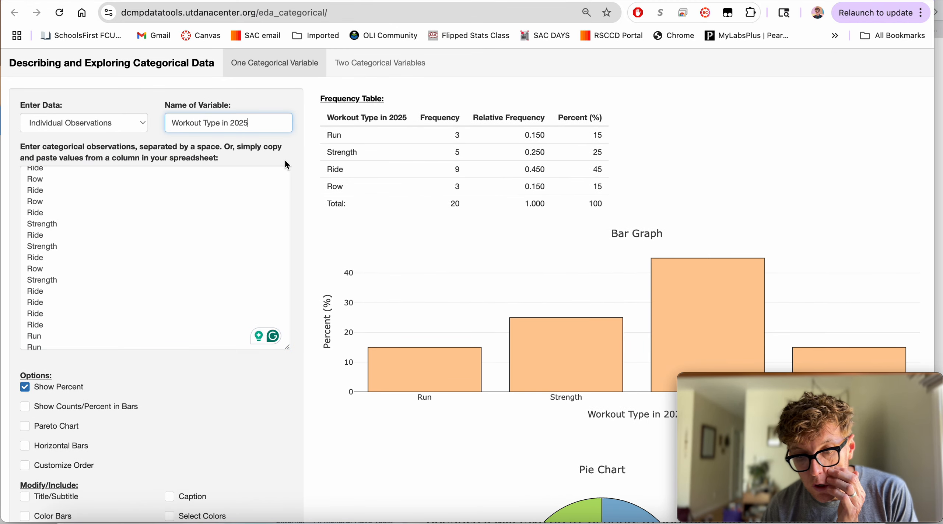
scroll(284, 160, "down", 4)
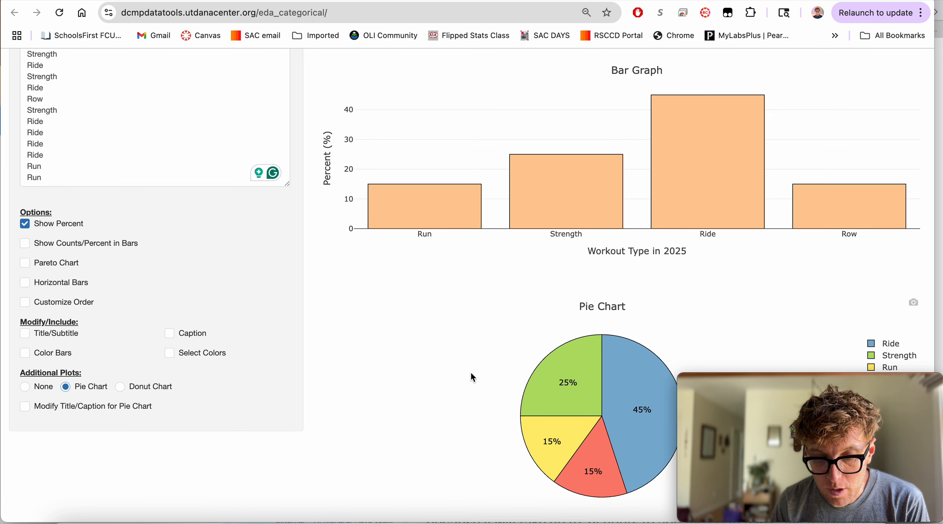
left_click(915, 307)
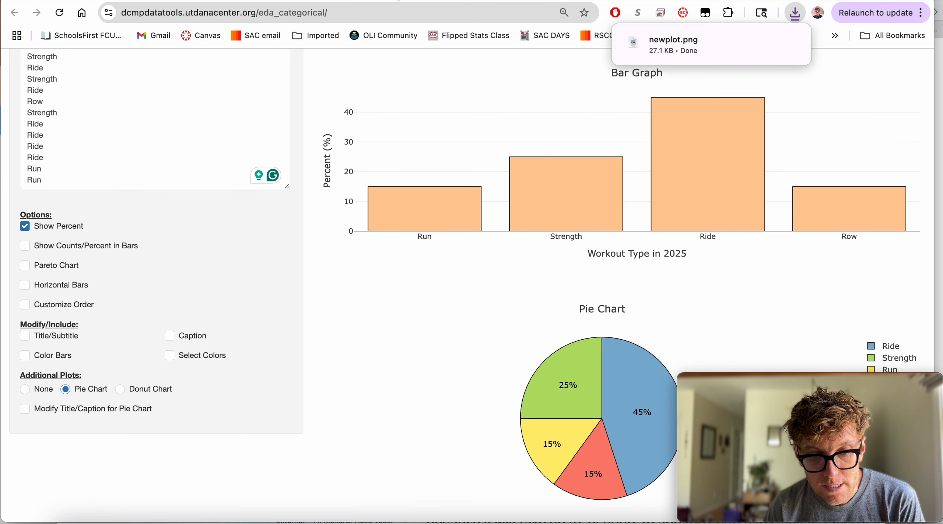
Copy the workout durations from cells B1:B20 of the spreadsheet
left_click(405, 1)
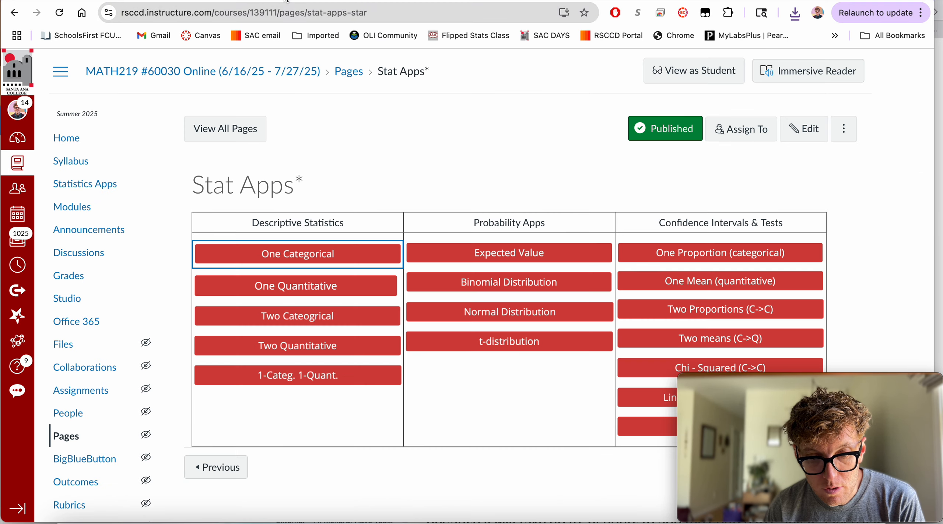
left_click(368, 1)
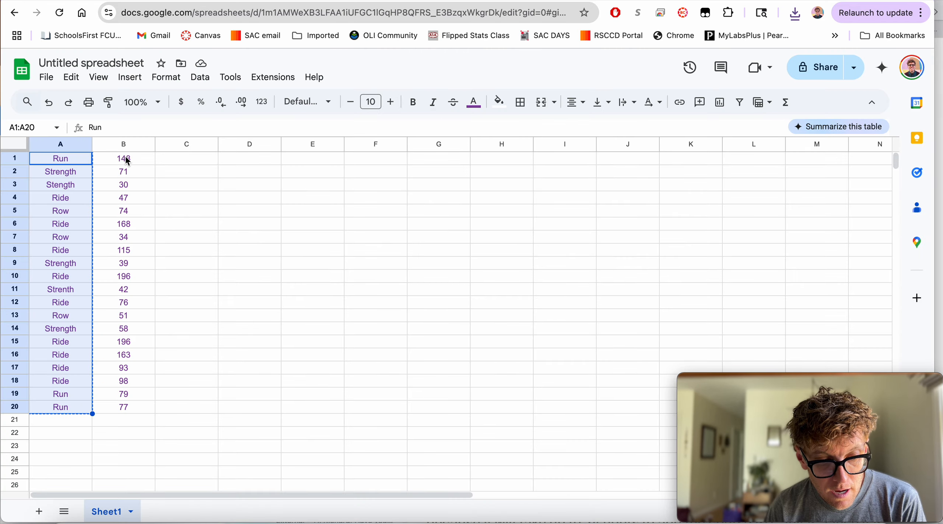
left_click_drag(125, 159, 123, 410)
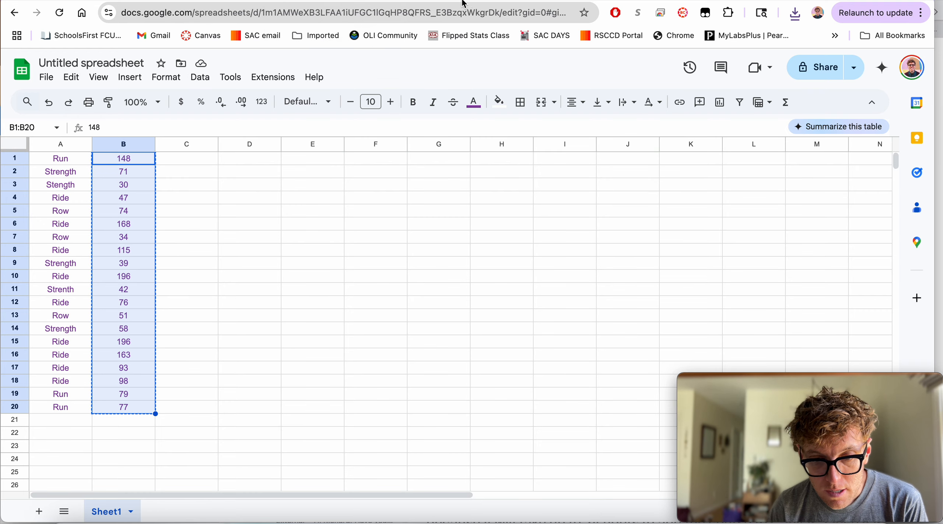
In the One Quantitative app, switch to Your Own data, paste the copied durations as individual observations, and enlarge the observations box
left_click(375, 1)
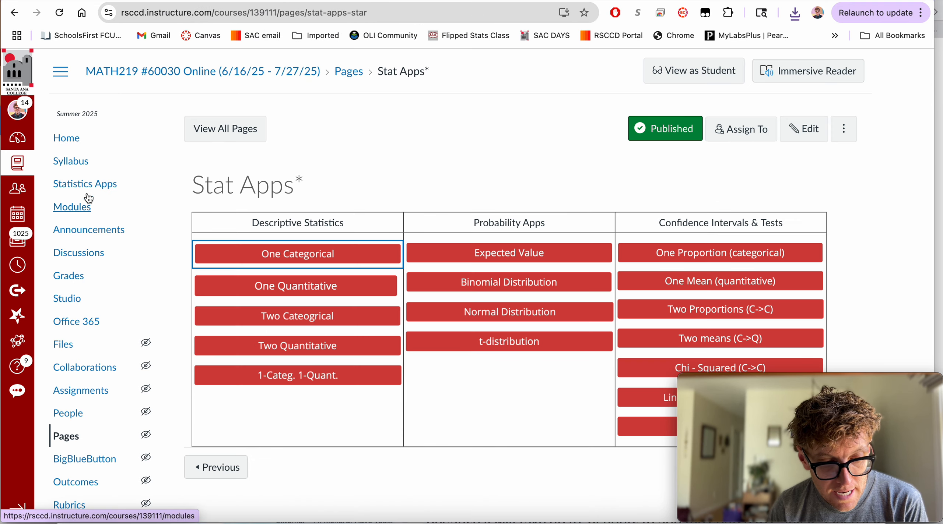
left_click(305, 291)
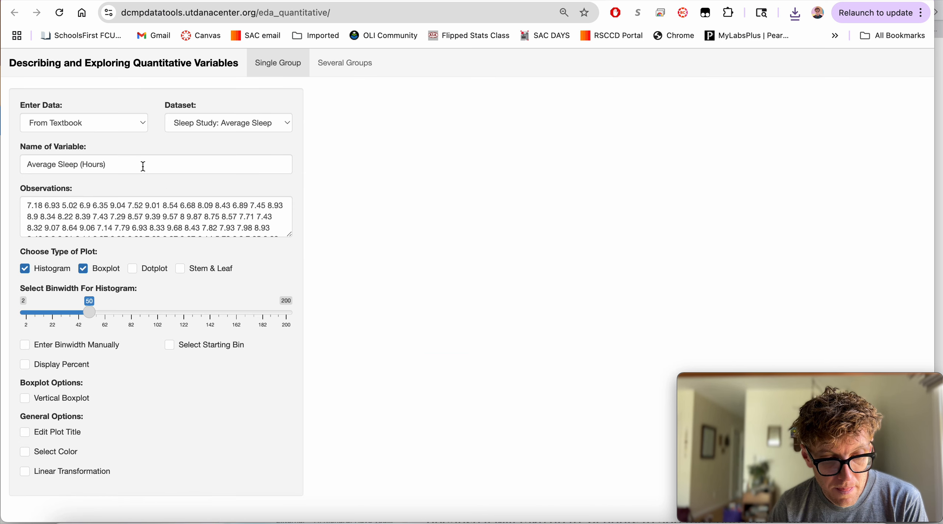
left_click(117, 124)
left_click(115, 138)
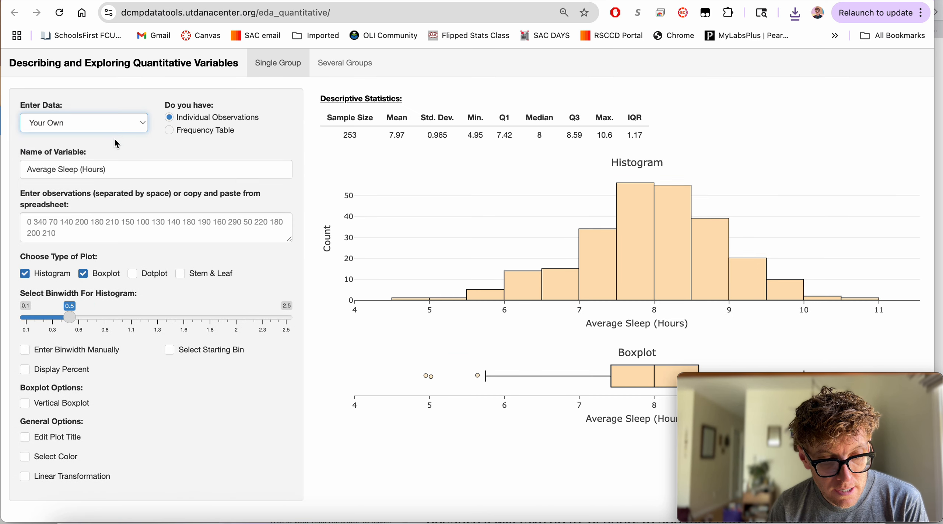
left_click(81, 223)
key("super+v")
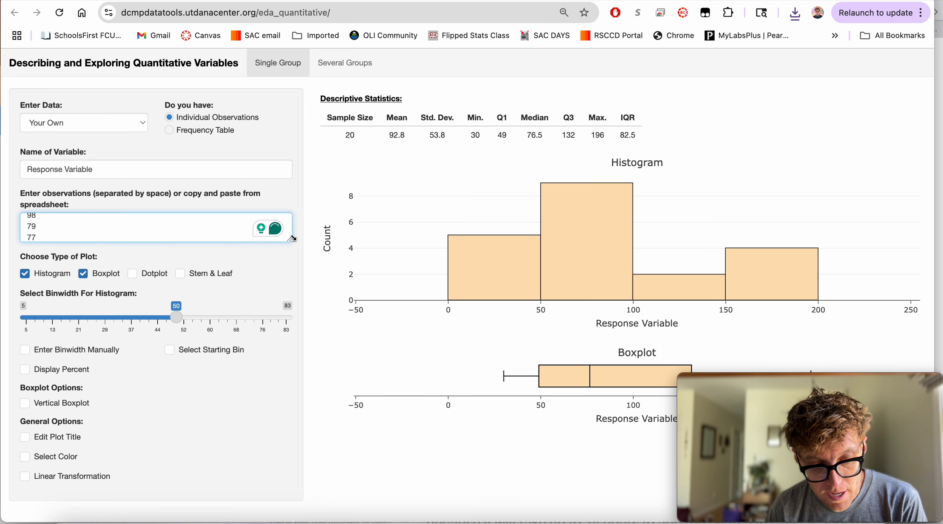
left_click_drag(290, 242, 287, 325)
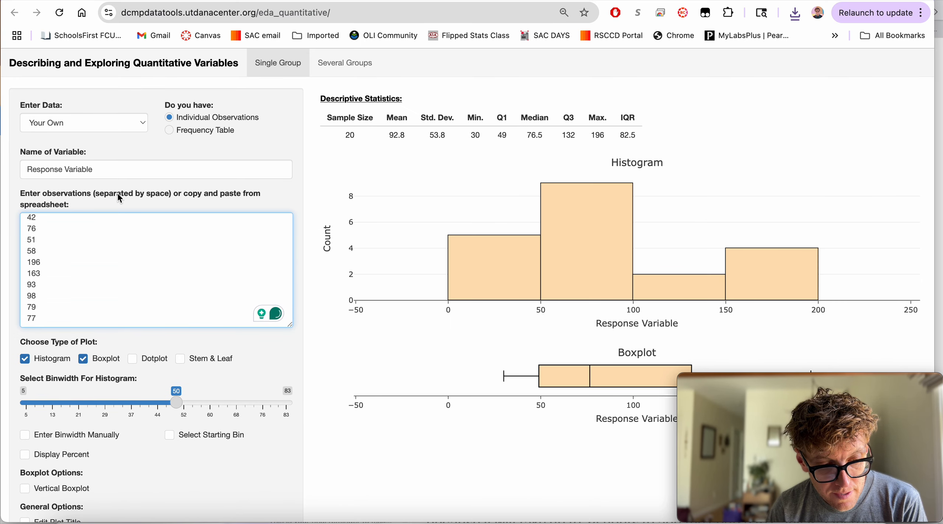
Name the quantitative variable "Workout Duration"
scroll(376, 251, "down", 2)
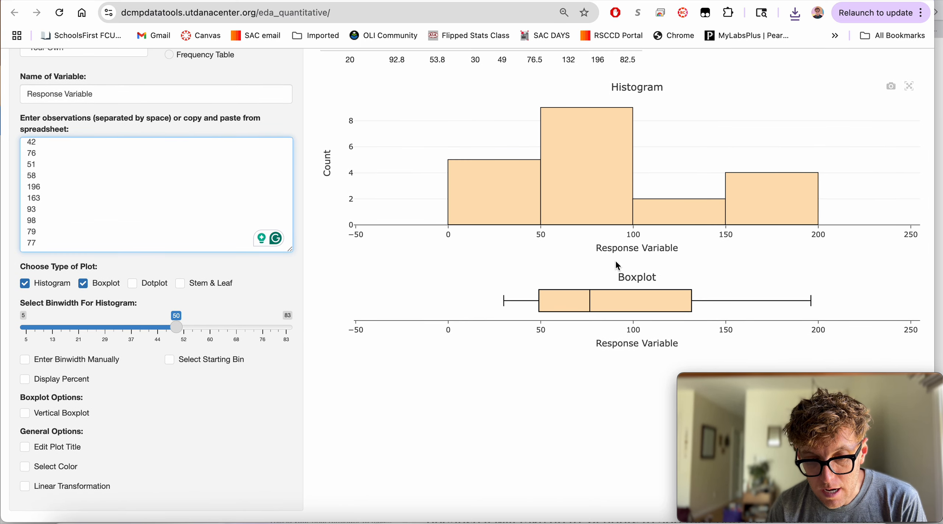
mouse_move(578, 315)
mouse_move(596, 166)
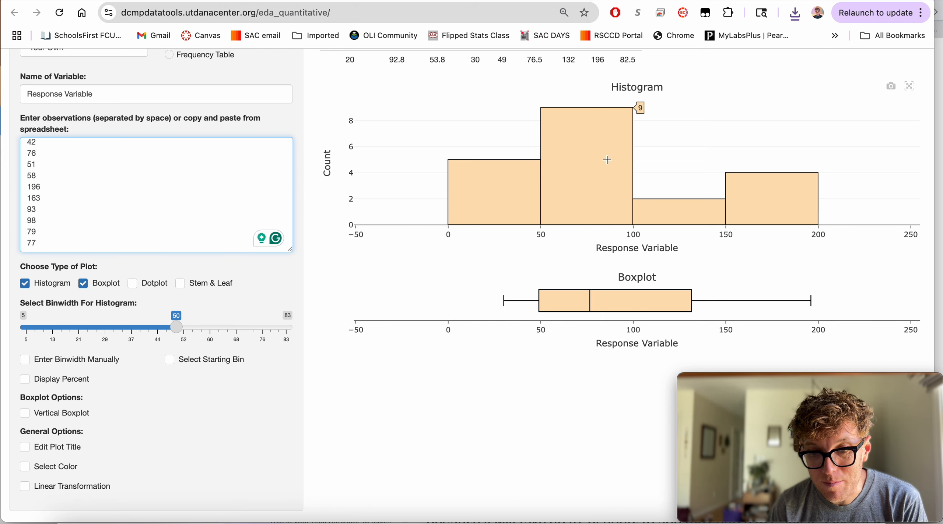
scroll(10, 140, "up", 2)
left_click_drag(99, 159, 22, 160)
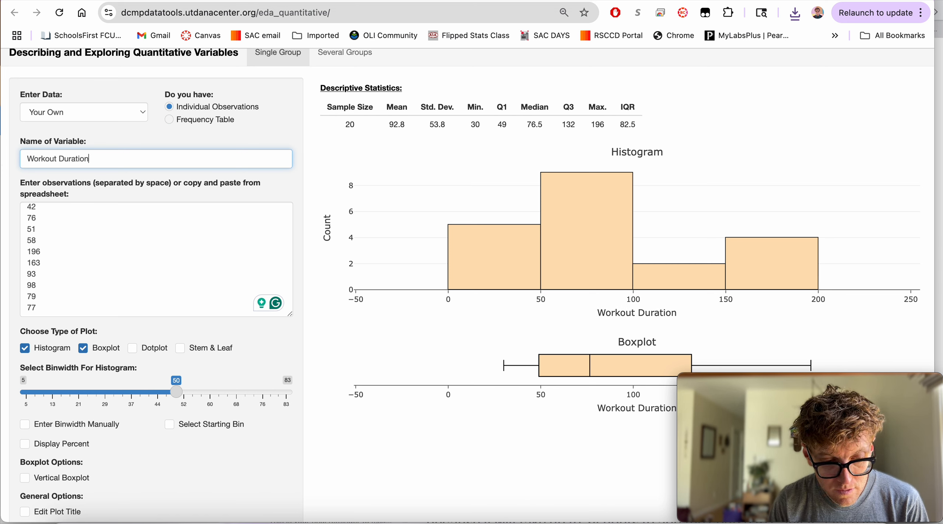
Add a dotplot of the workout durations and reduce its dot size
scroll(94, 333, "down", 2)
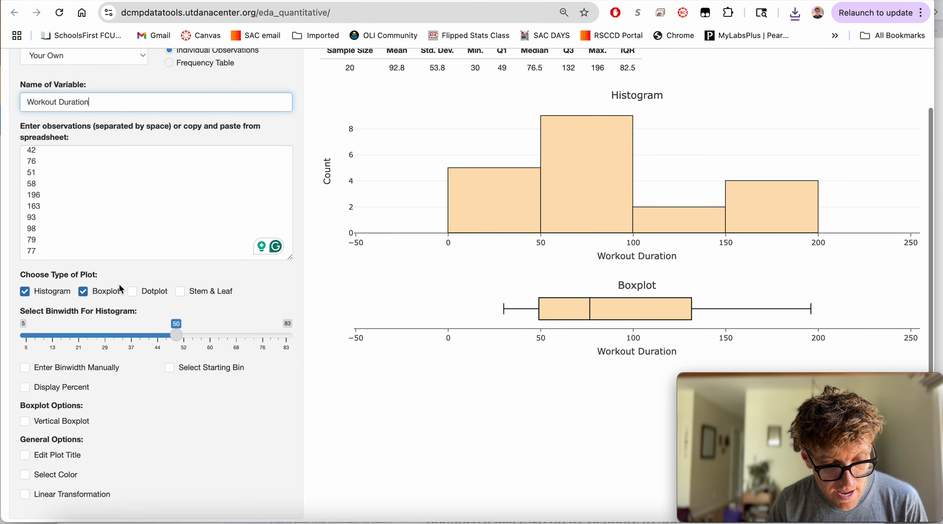
left_click(133, 290)
scroll(483, 273, "down", 3)
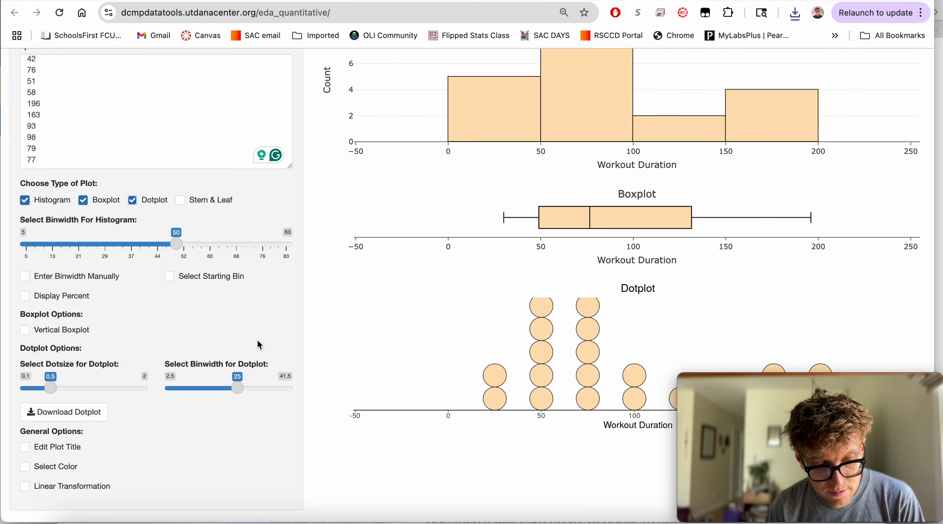
left_click_drag(39, 390, 36, 389)
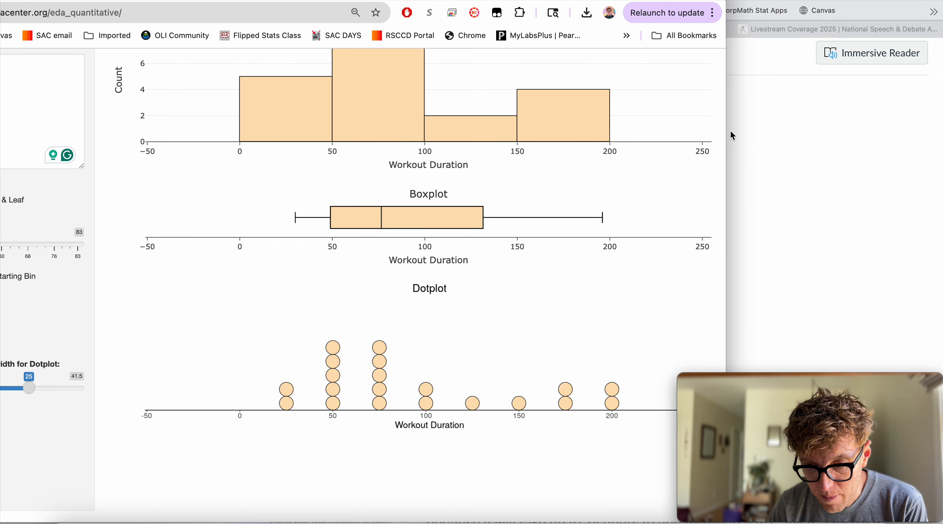
Narrow the browser window and download the workout duration boxplot as a PNG image
left_click_drag(721, 71, 586, 71)
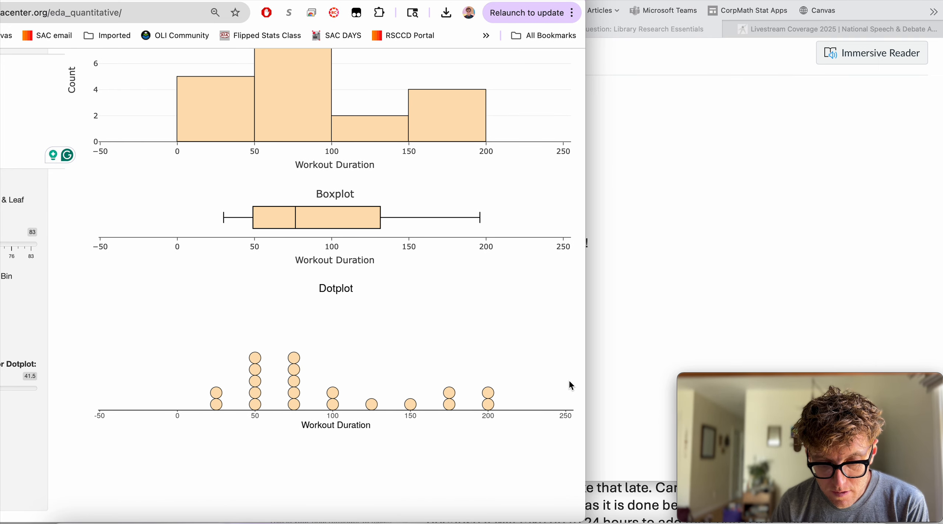
left_click(557, 440)
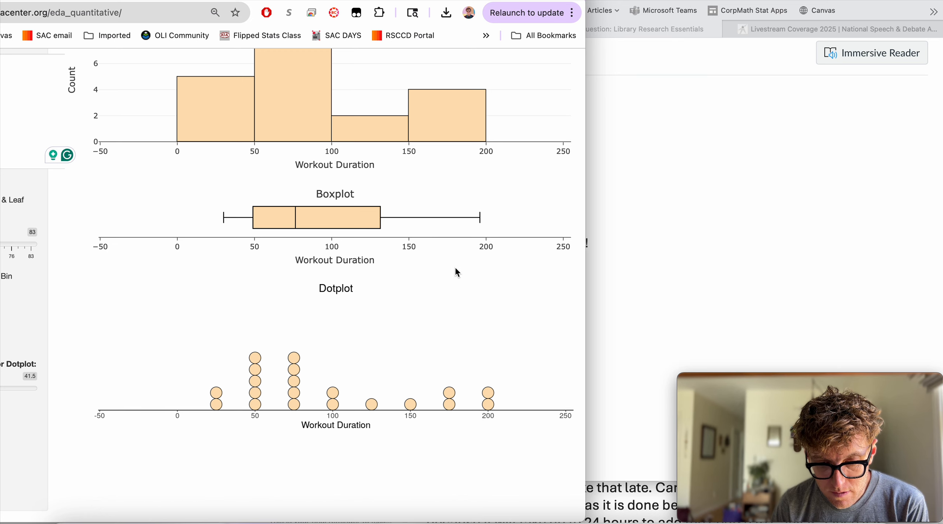
left_click(513, 364)
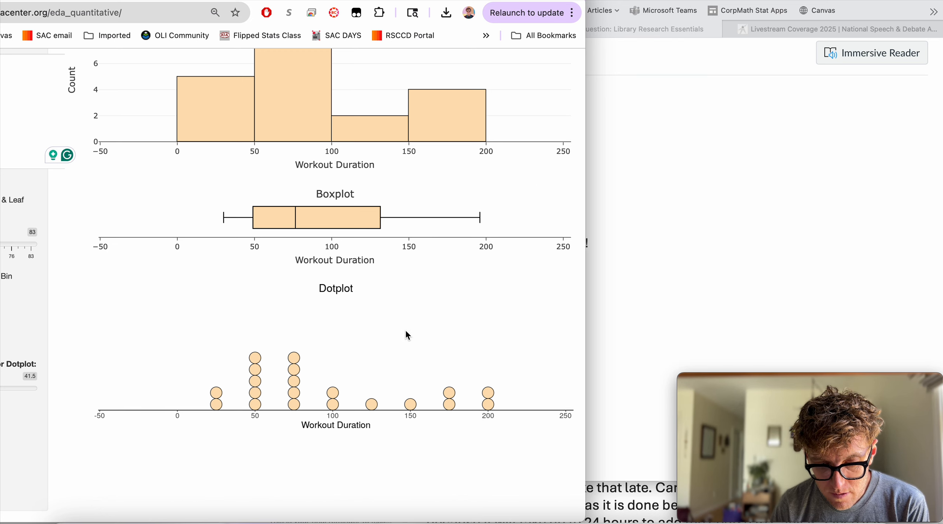
left_click(543, 319)
left_click(541, 190)
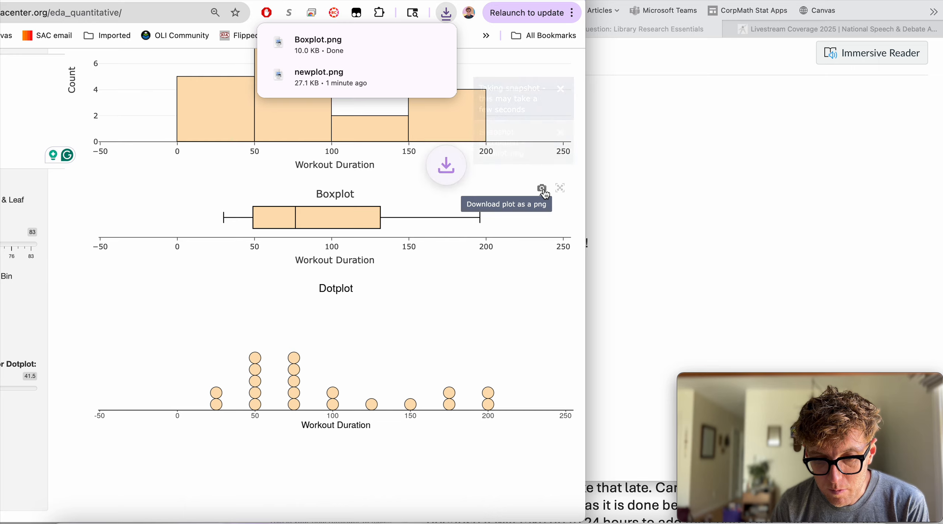
Download the workout duration histogram as a PNG image
scroll(542, 280, "up", 2)
scroll(542, 278, "up", 4)
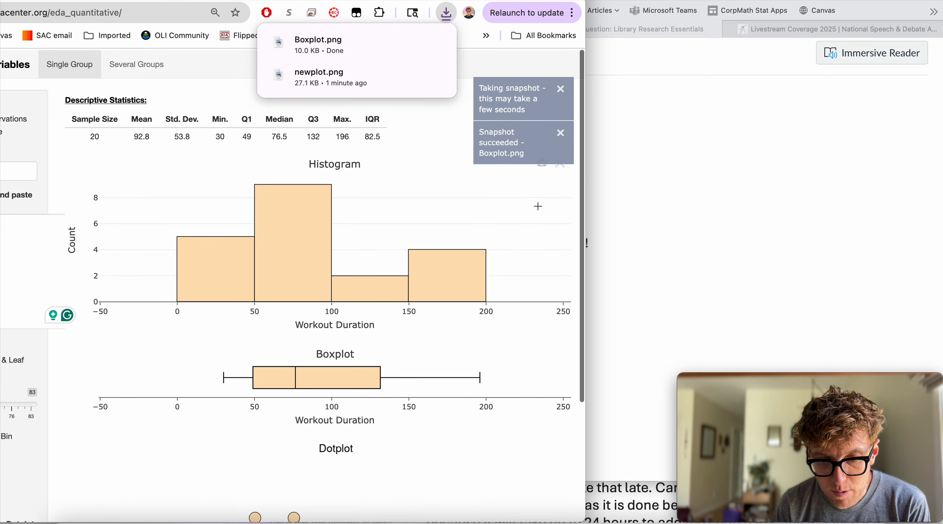
left_click(541, 161)
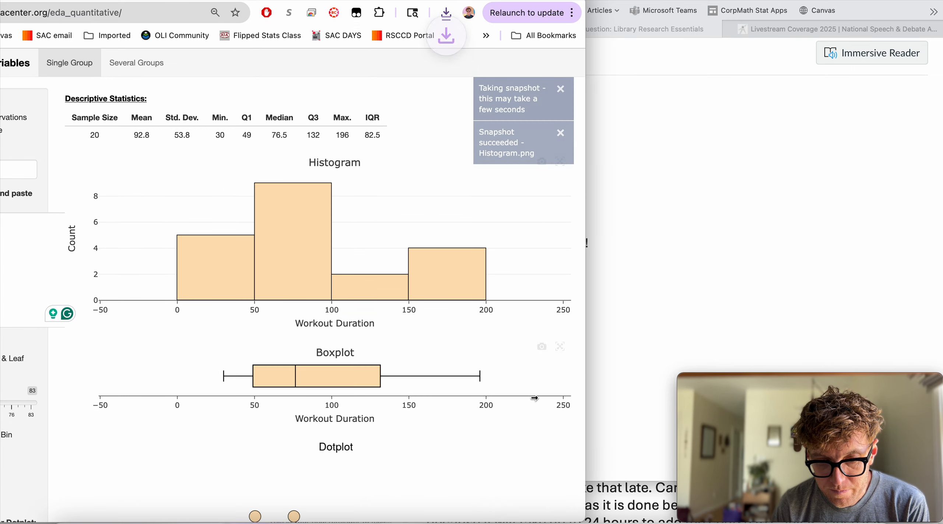
Try to download the dotplot directly from its plot area
scroll(535, 368, "down", 6)
left_click(520, 458)
left_click(543, 491)
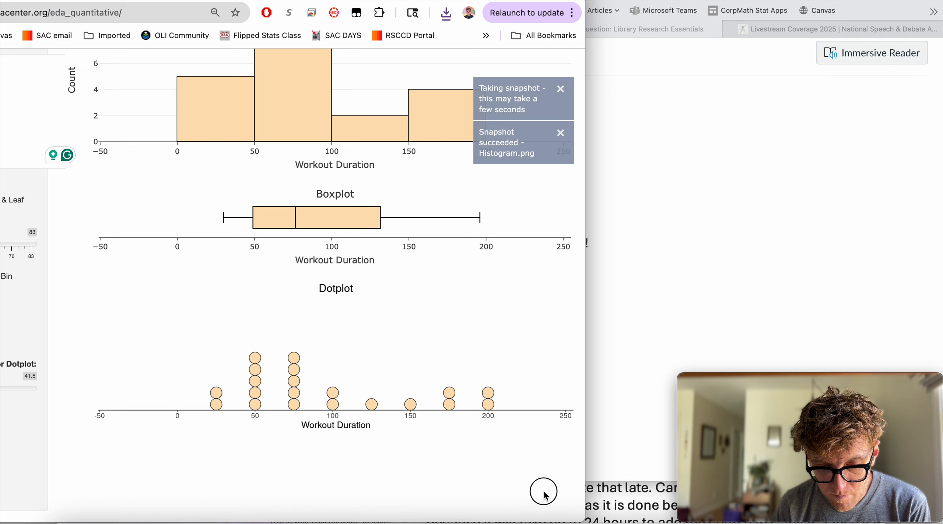
left_click(428, 365)
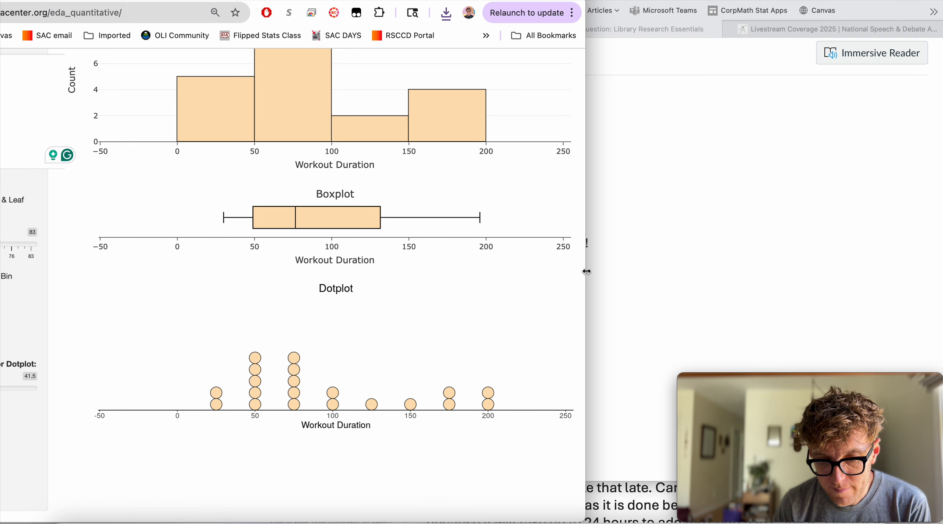
Widen the browser window again and start a new line below the data table in the discussion reply
left_click_drag(587, 272, 804, 272)
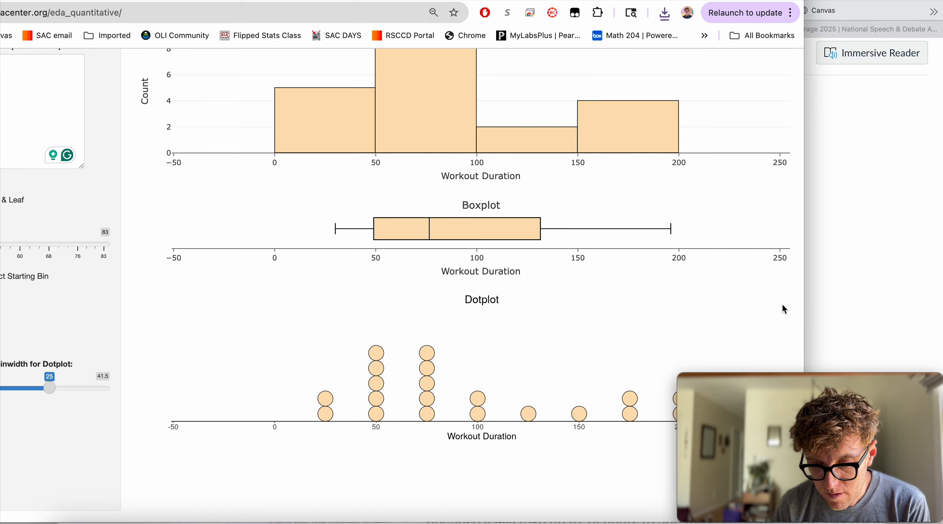
scroll(335, 327, "up", 5)
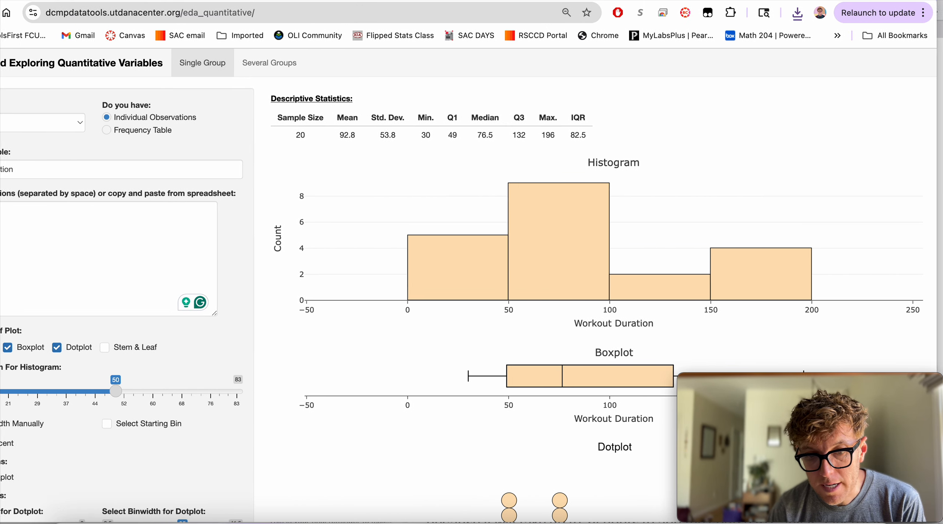
key("ctrl+shift+Tab")
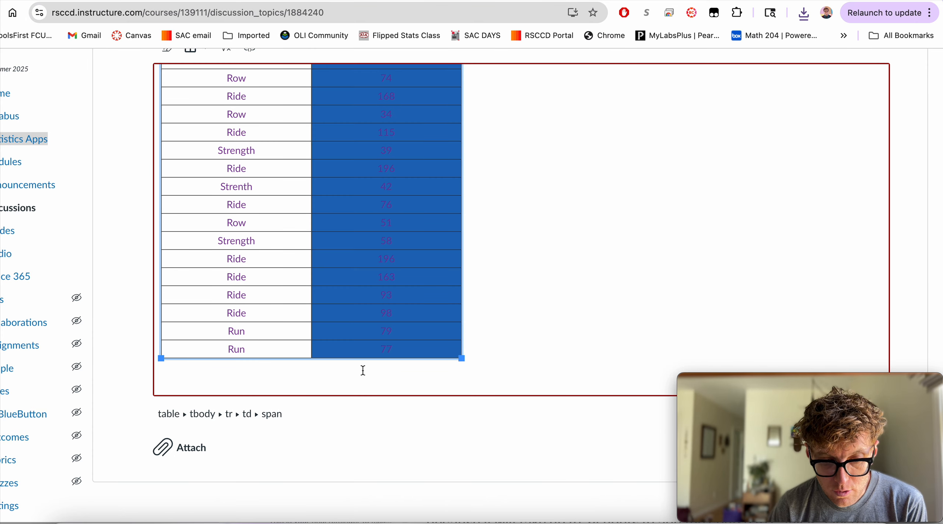
left_click(493, 356)
key("Return")
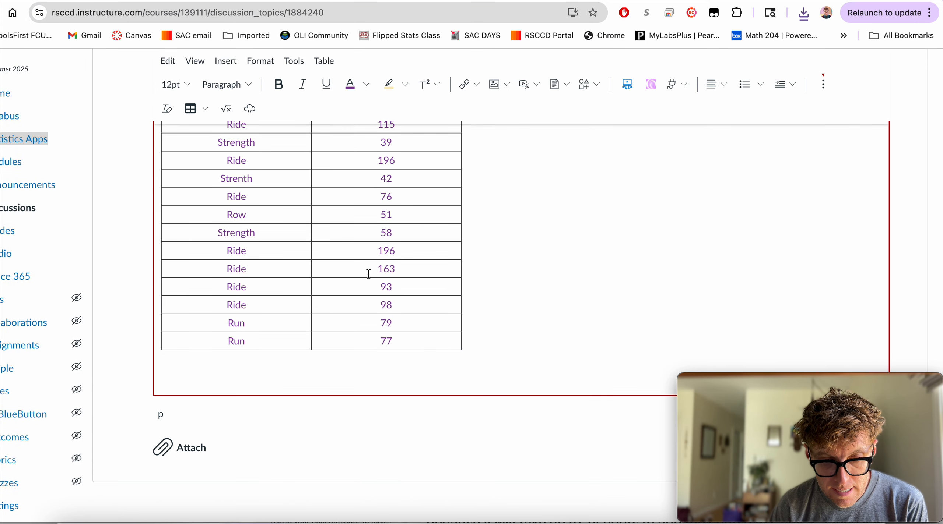
Start inserting an image below the data table and choose Histogram.png from Downloads as the file to upload
scroll(312, 240, "up", 1)
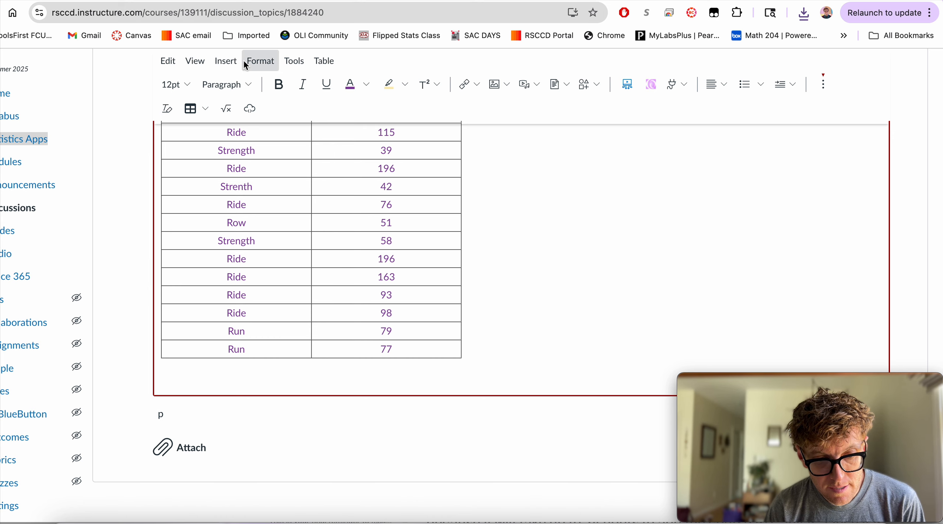
left_click(222, 64)
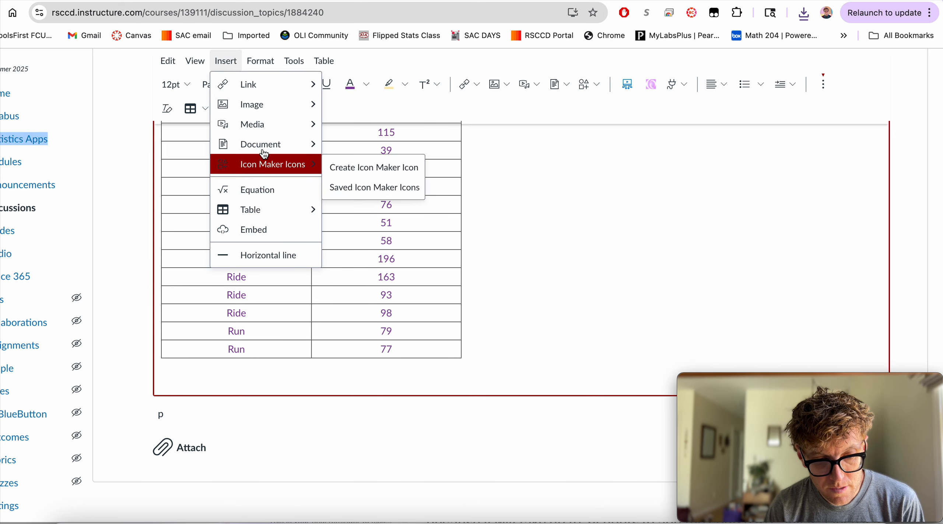
mouse_move(278, 129)
mouse_move(282, 150)
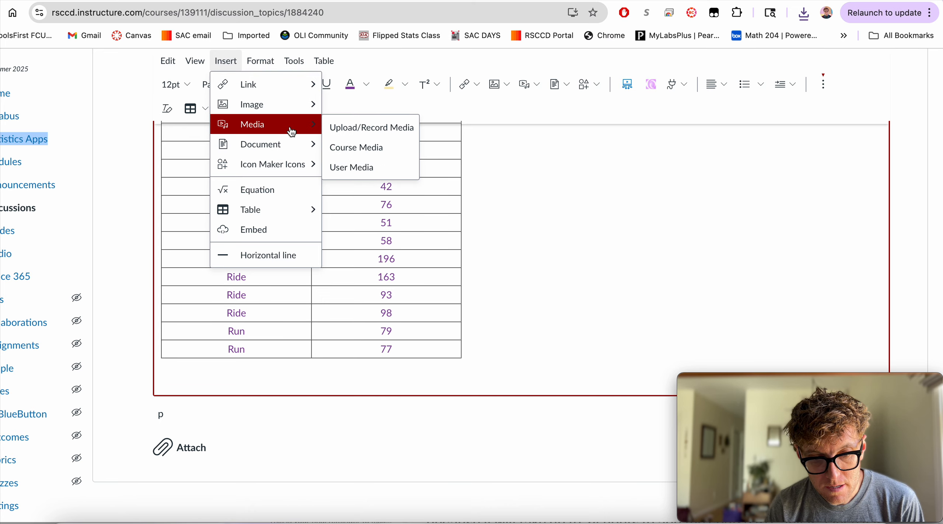
mouse_move(295, 105)
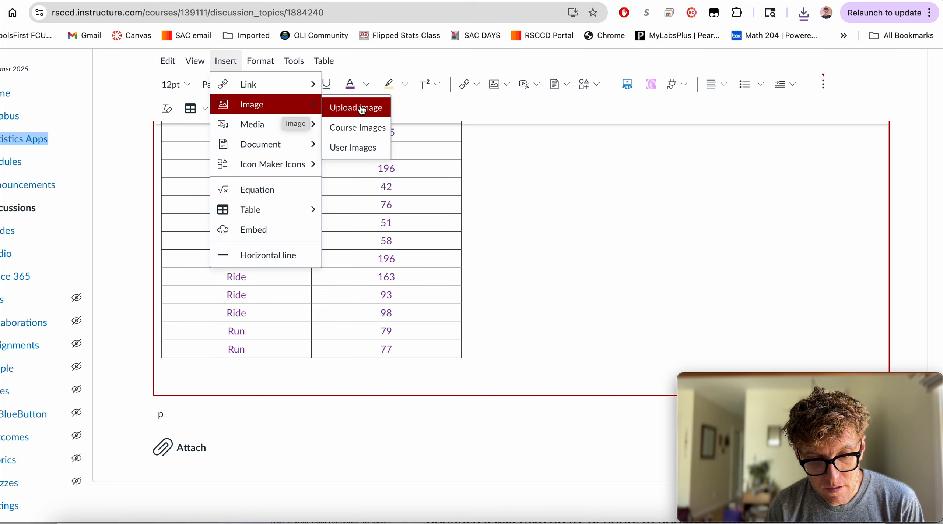
left_click(366, 105)
left_click(408, 235)
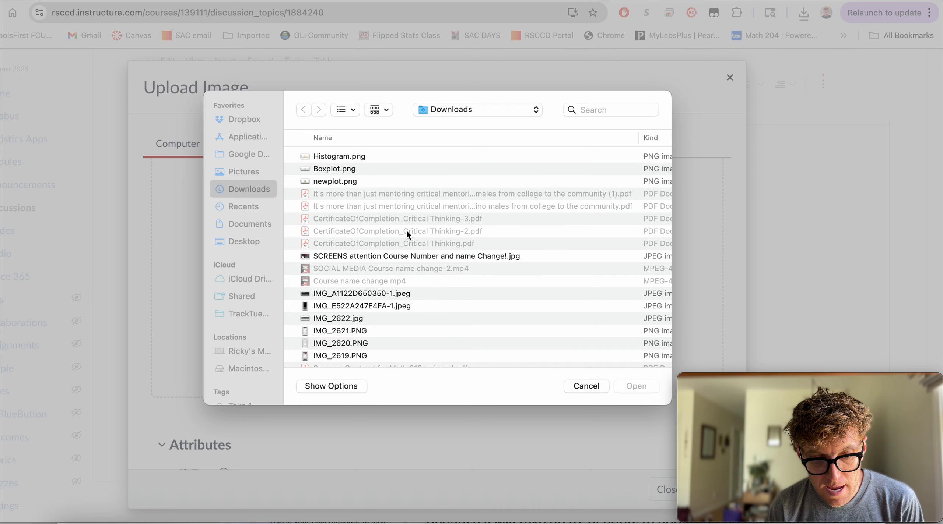
double_click(342, 158)
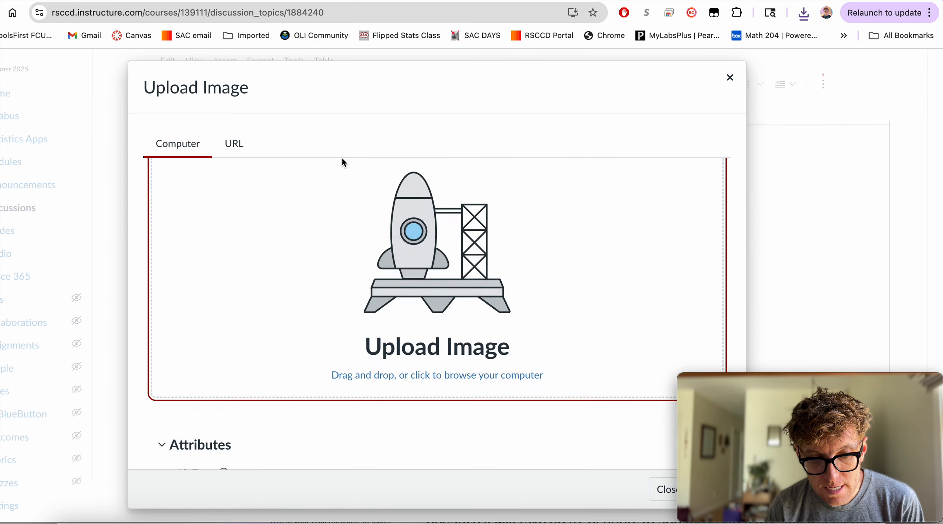
Set the uploaded histogram's alt text to "Histogram Workout Duration"
scroll(432, 369, "down", 3)
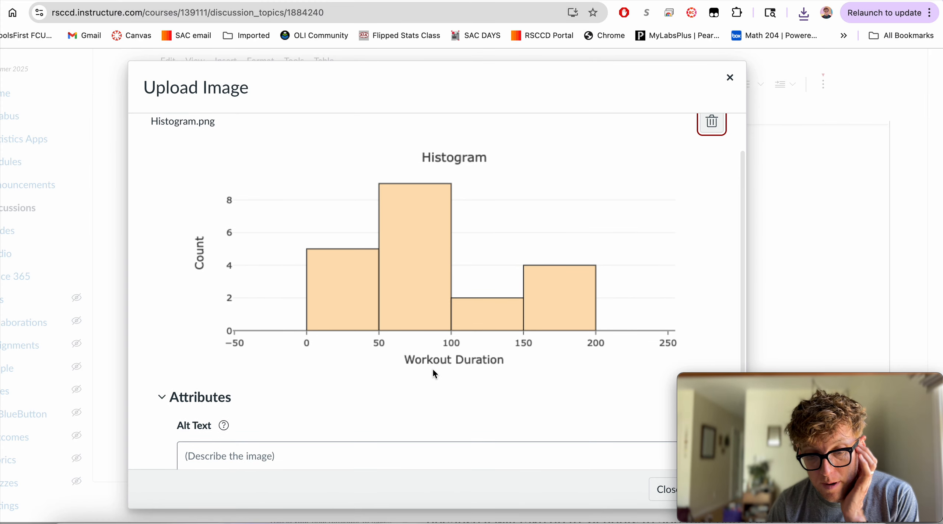
scroll(432, 369, "down", 3)
left_click(366, 396)
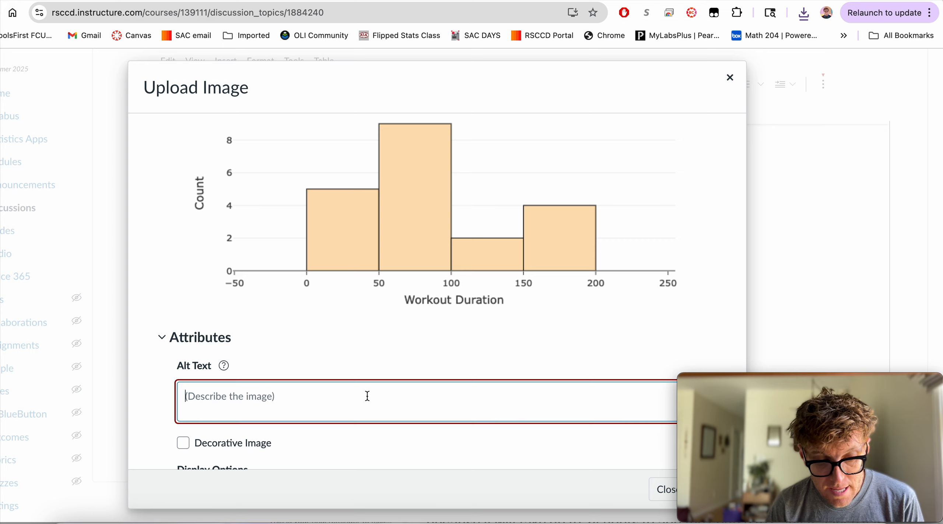
type("Historgram")
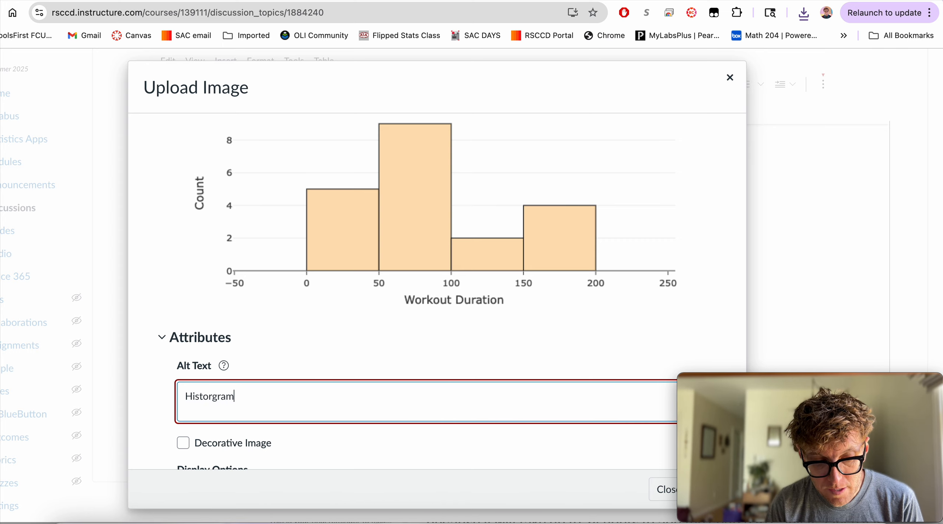
type(" Work")
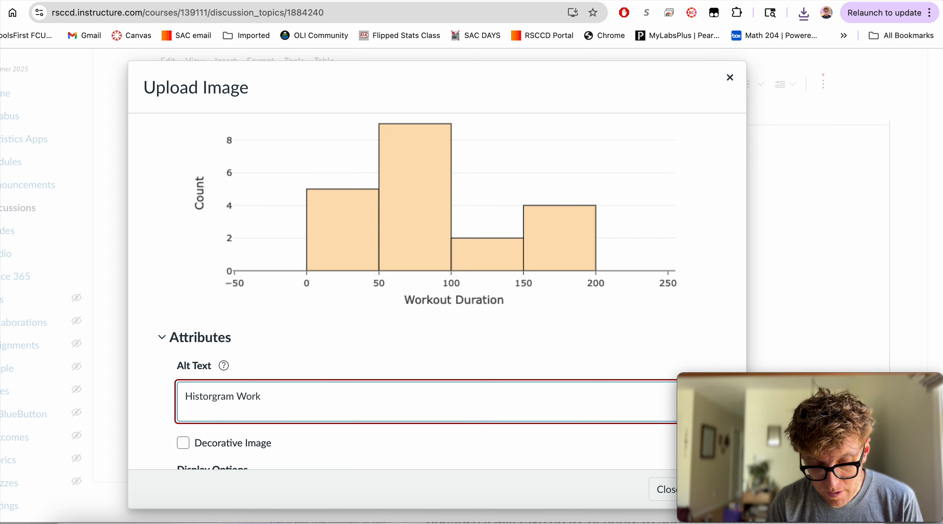
type("out Duration")
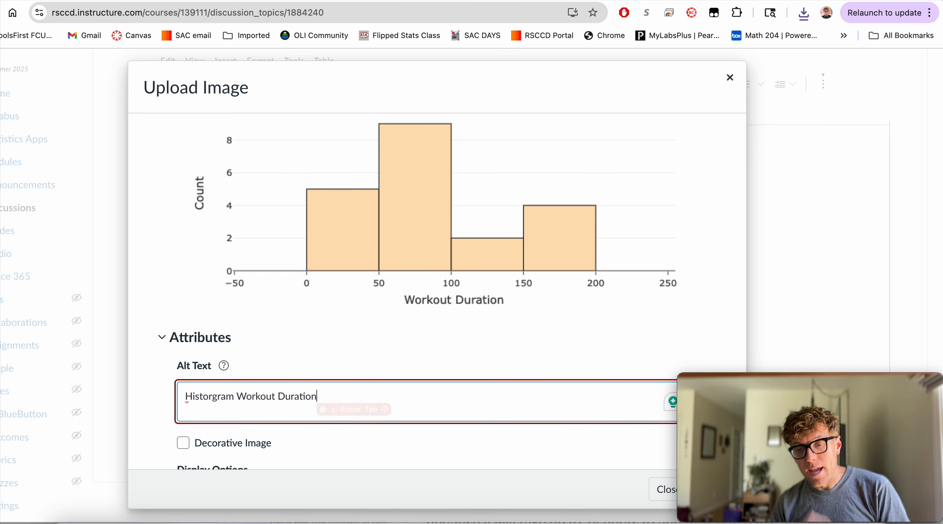
scroll(273, 330, "down", 3)
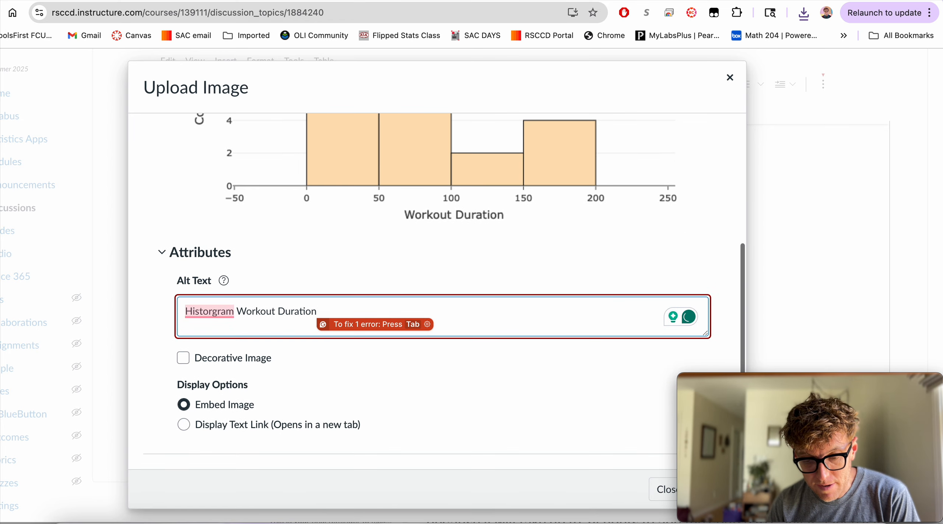
left_click(212, 313)
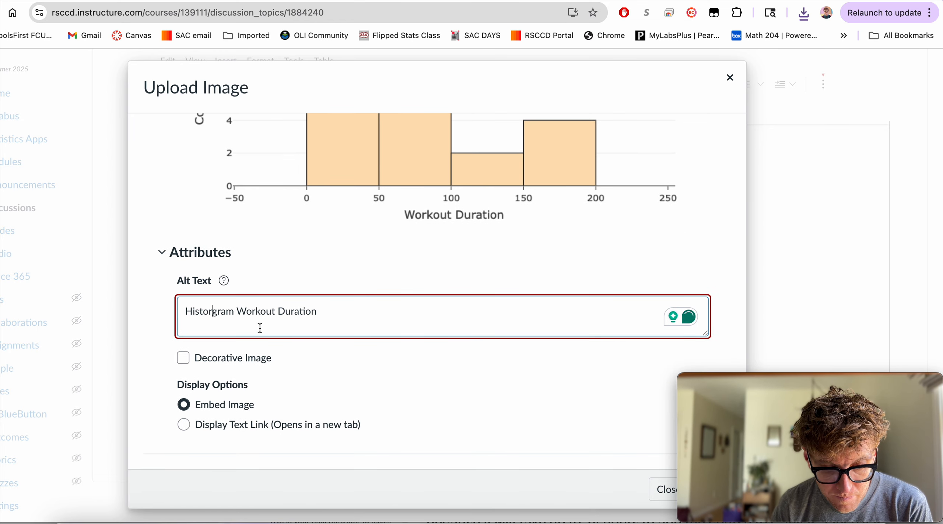
key("BackSpace")
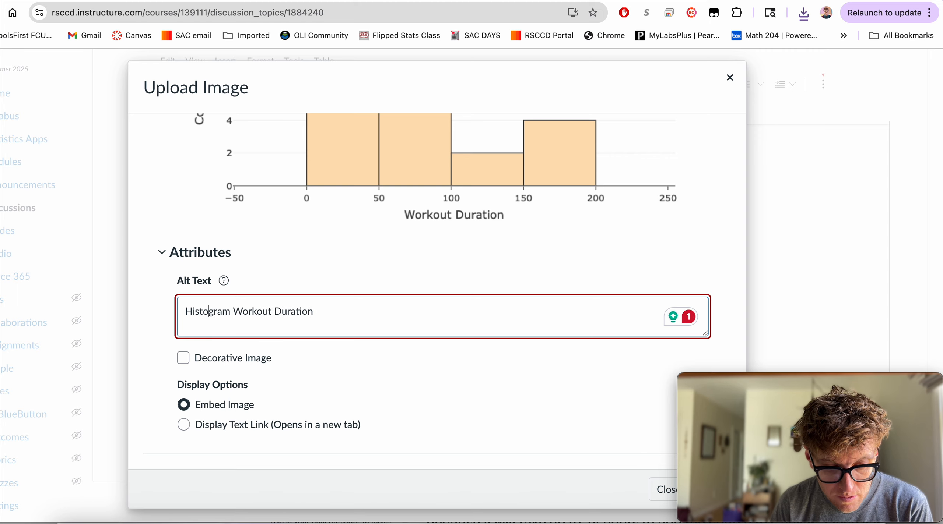
Submit the upload to embed the histogram below the data table, and look over the reply from heading to graph
left_click(414, 351)
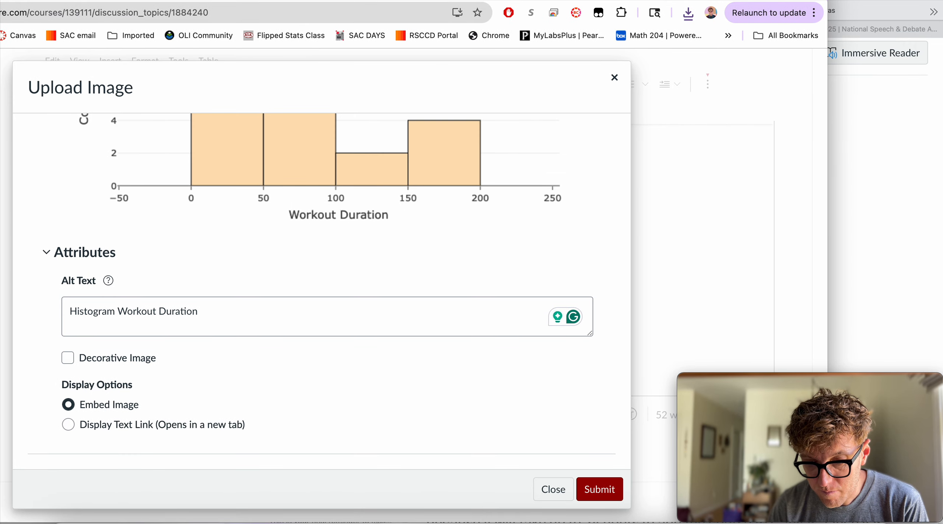
left_click(720, 493)
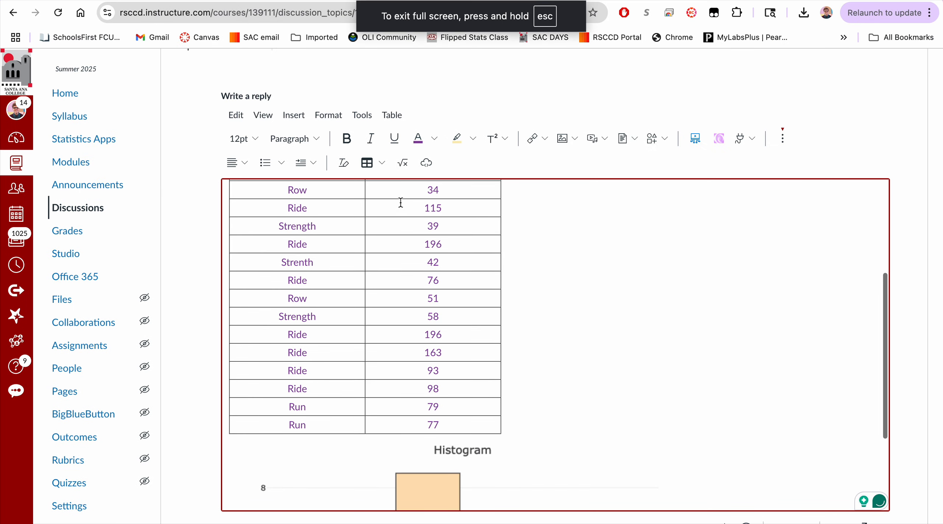
scroll(401, 202, "down", 4)
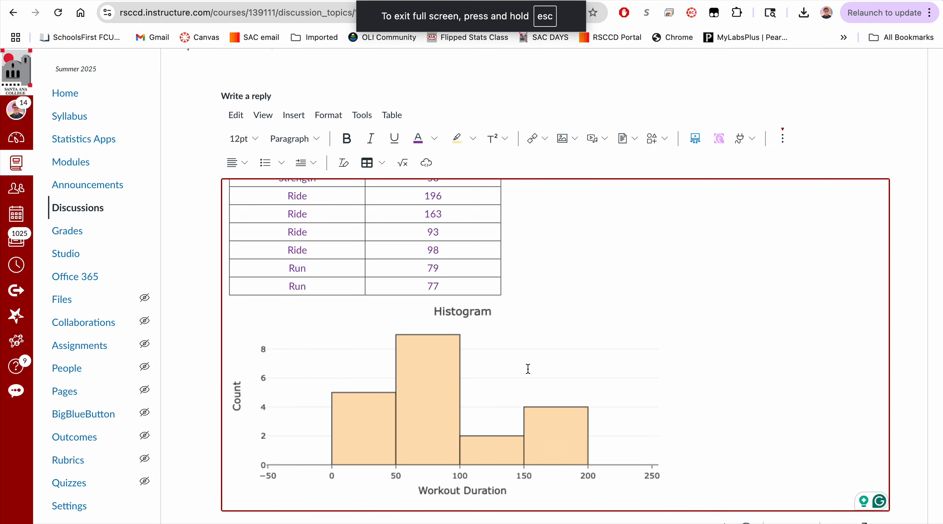
scroll(527, 369, "up", 6)
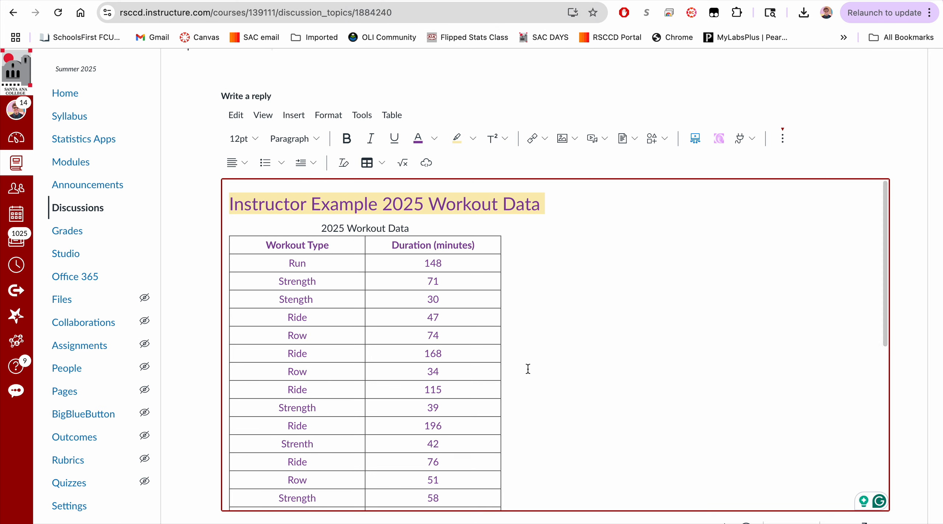
scroll(527, 369, "down", 7)
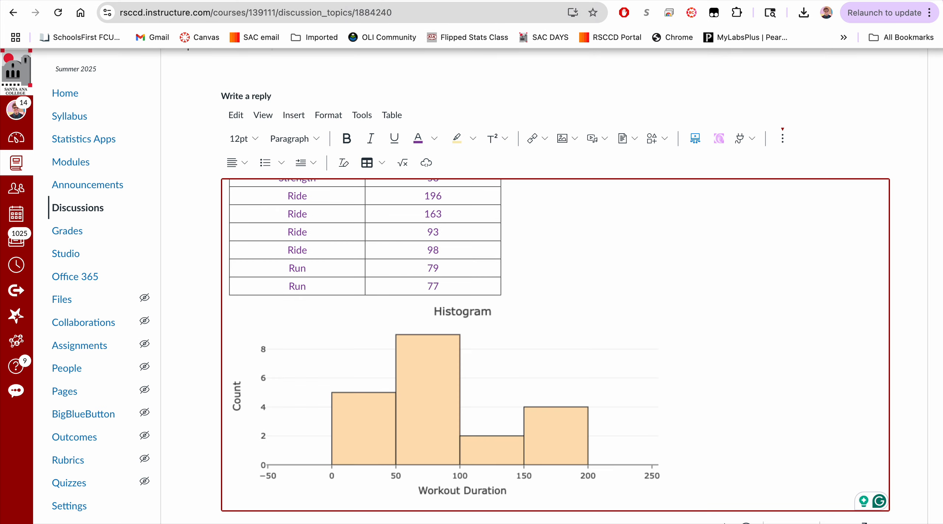
Switch to Gemini and attach Histogram.png and Boxplot.png from Downloads to a new prompt
key("ctrl+Tab")
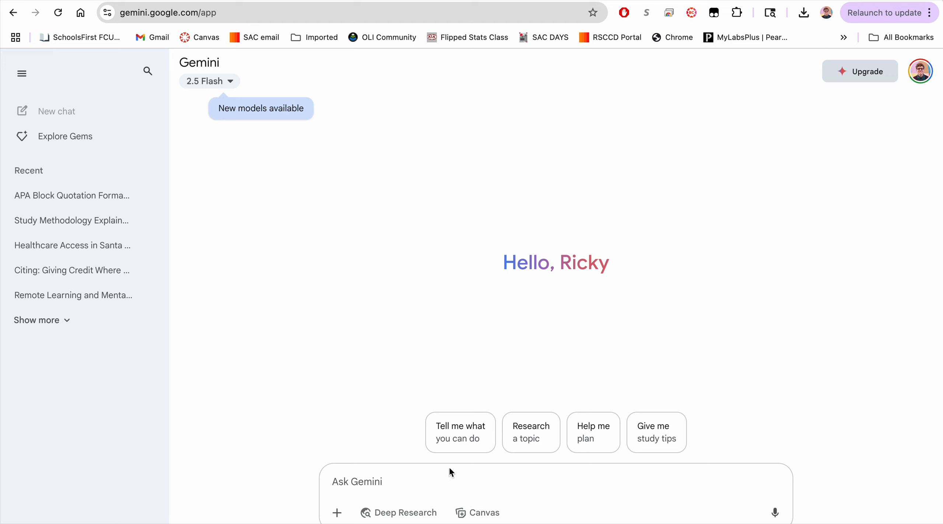
left_click(337, 513)
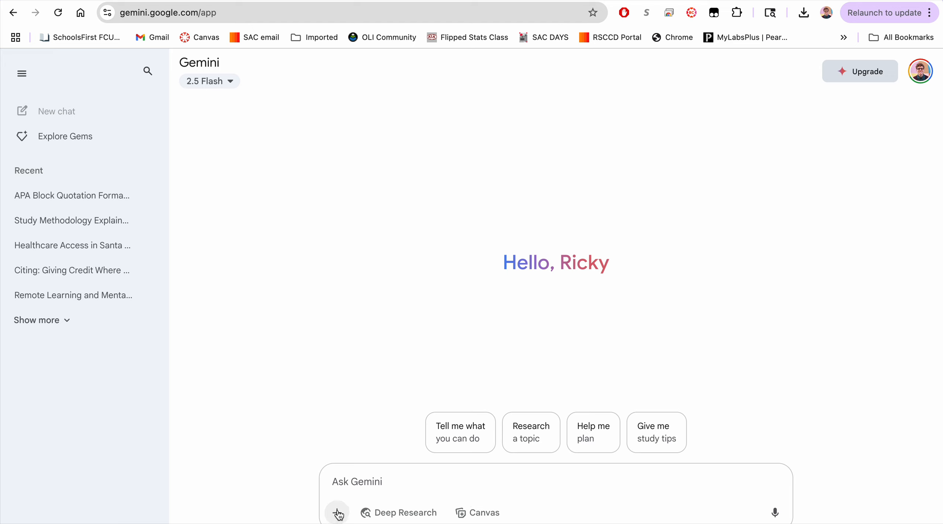
left_click(337, 514)
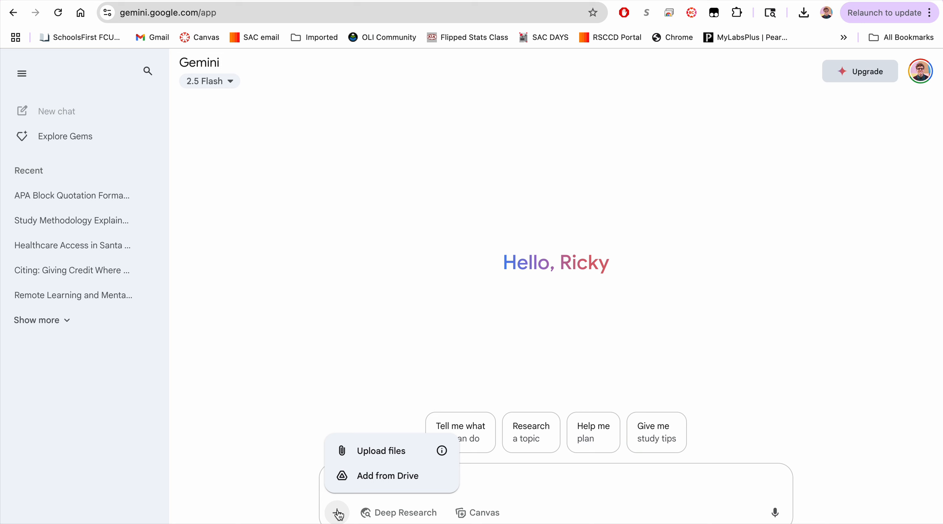
left_click(354, 453)
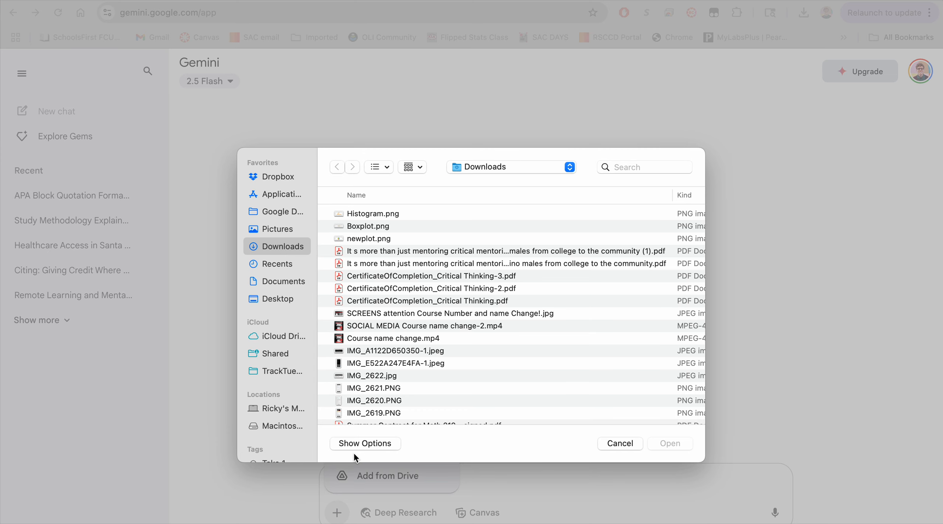
left_click(367, 217)
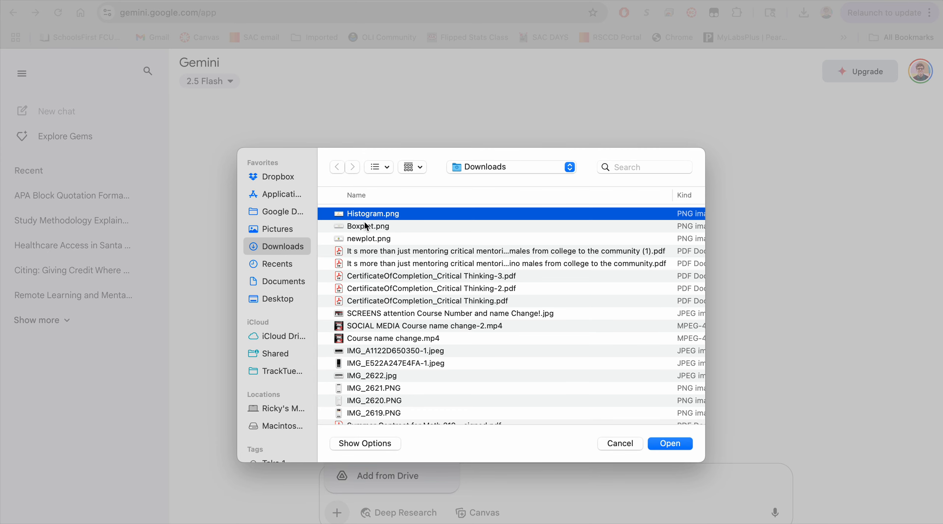
left_click(360, 228, "super")
left_click(669, 443)
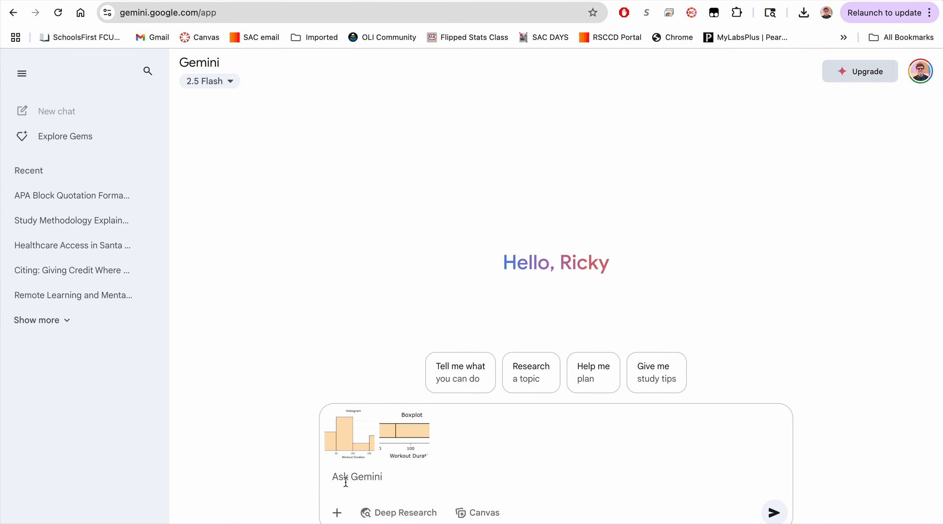
Begin the prompt for the attached graphs with "Summarize the"
type("Summarize the")
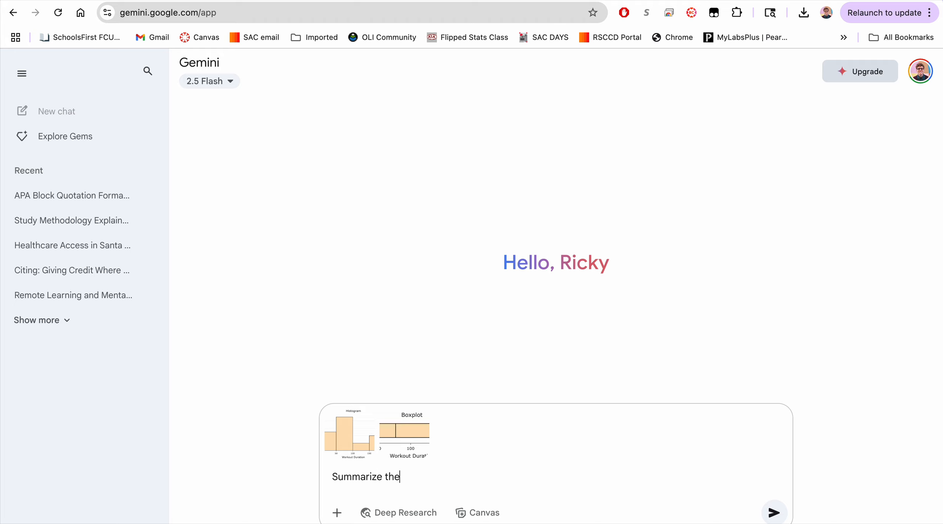